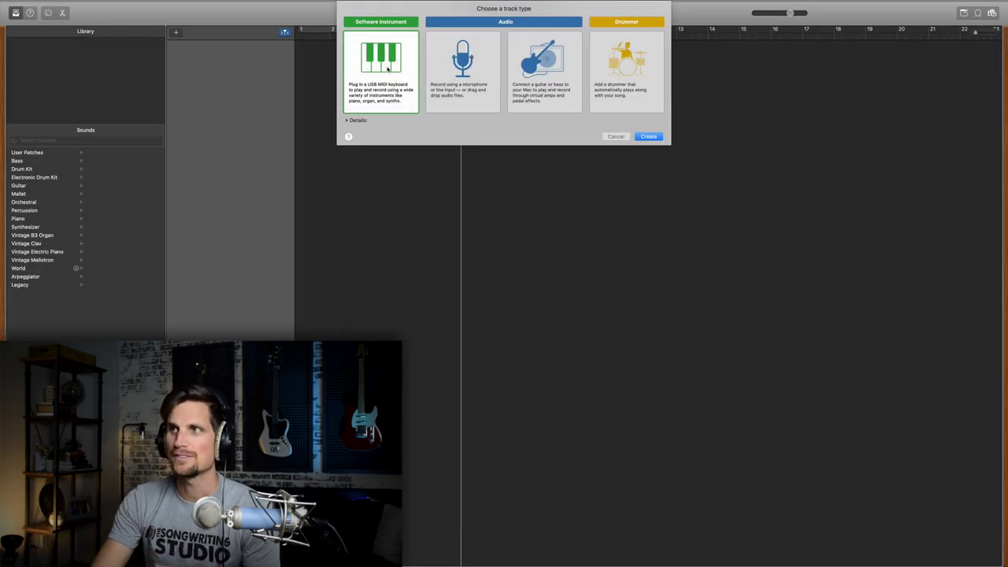
Create a Software Instrument track, giving the project a Classic Electric Piano track
double_click(386, 69)
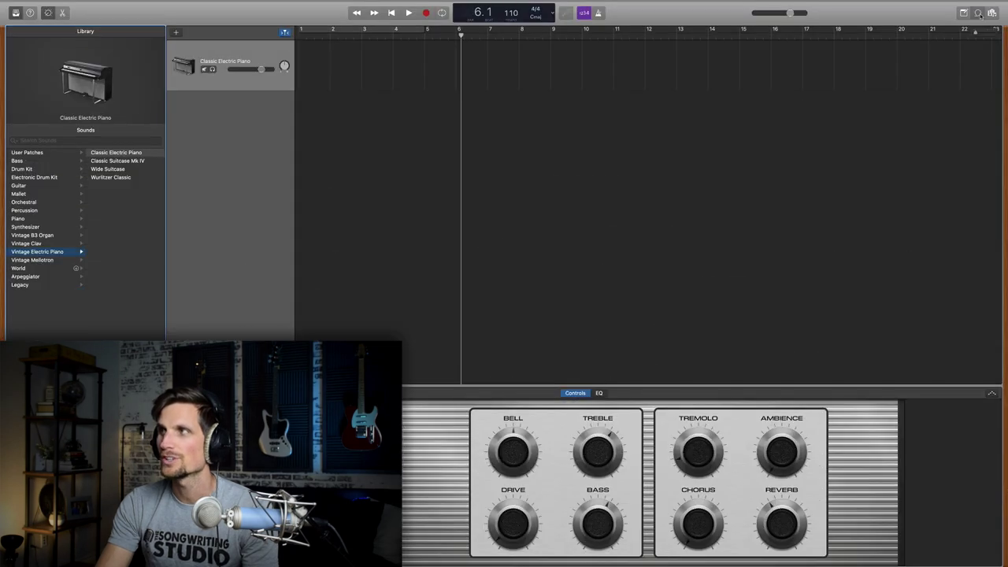
Open the Apple Loops browser and scroll through the loop list
left_click(948, 26)
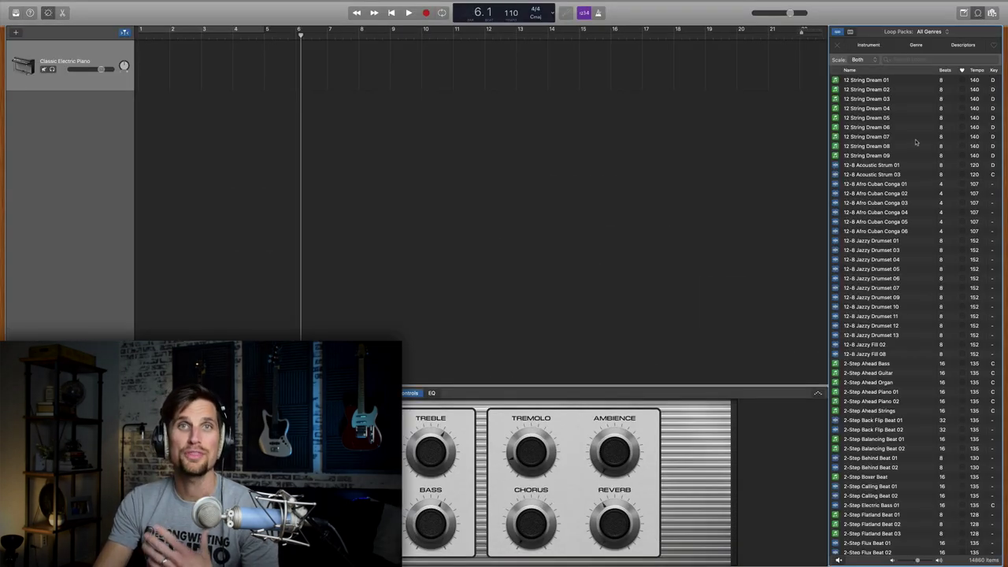
scroll(916, 142, "down", 15)
scroll(916, 142, "down", 20)
scroll(915, 142, "down", 5)
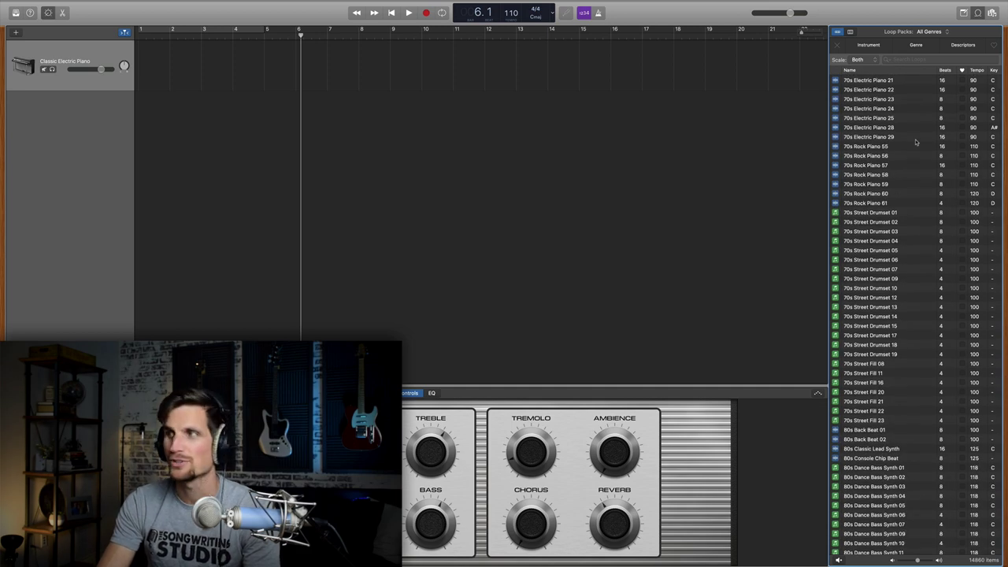
scroll(916, 141, "up", 20)
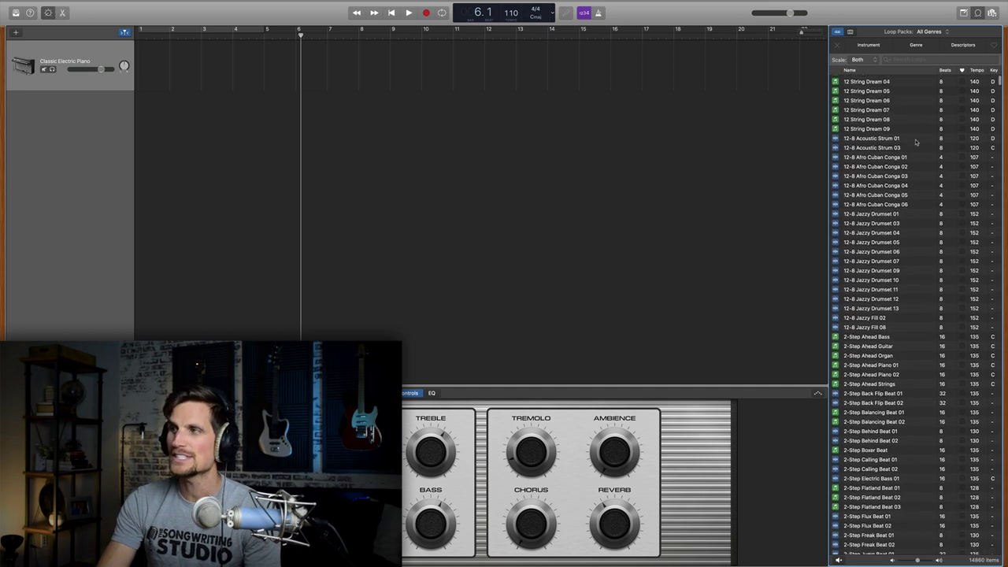
scroll(916, 142, "up", 3)
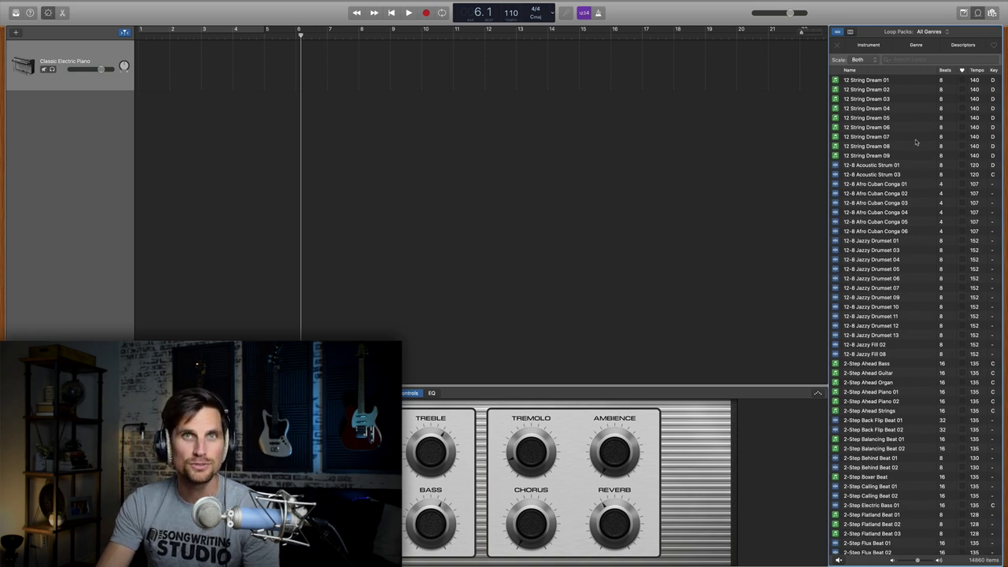
Exit full-screen and check the GarageBand menu's Sound Library for more sounds
key("ctrl+super+f")
left_click(35, 4)
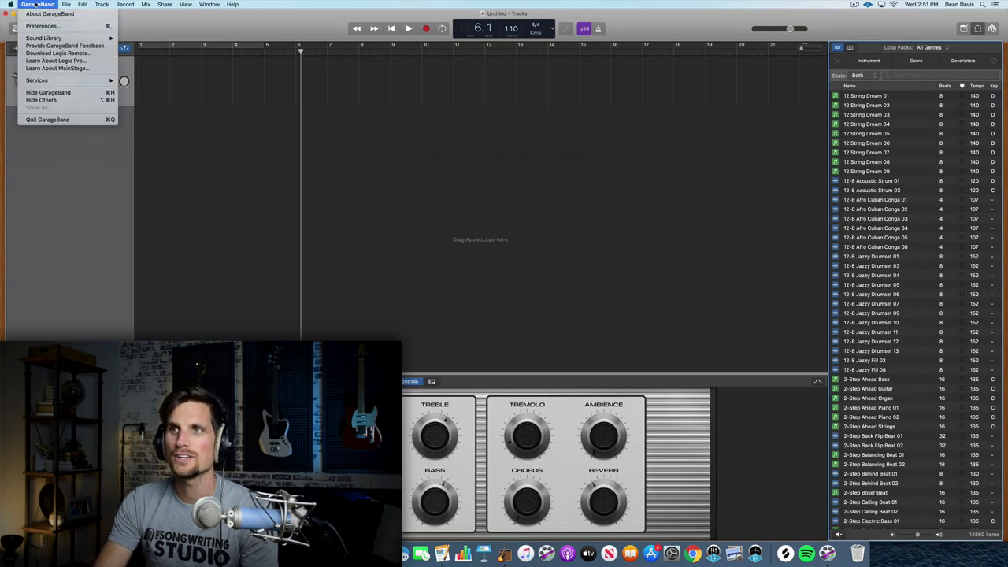
mouse_move(47, 40)
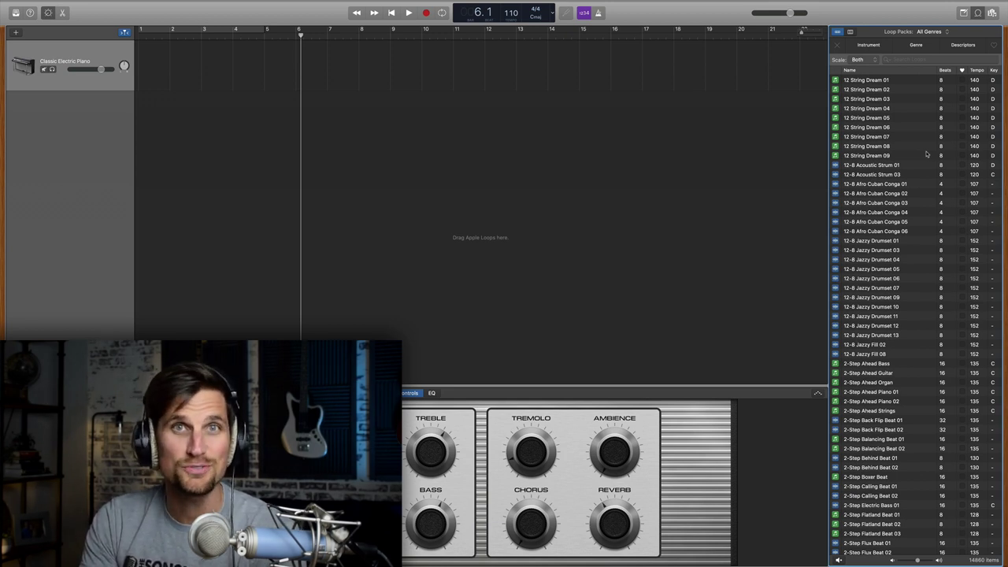
scroll(921, 142, "down", 10)
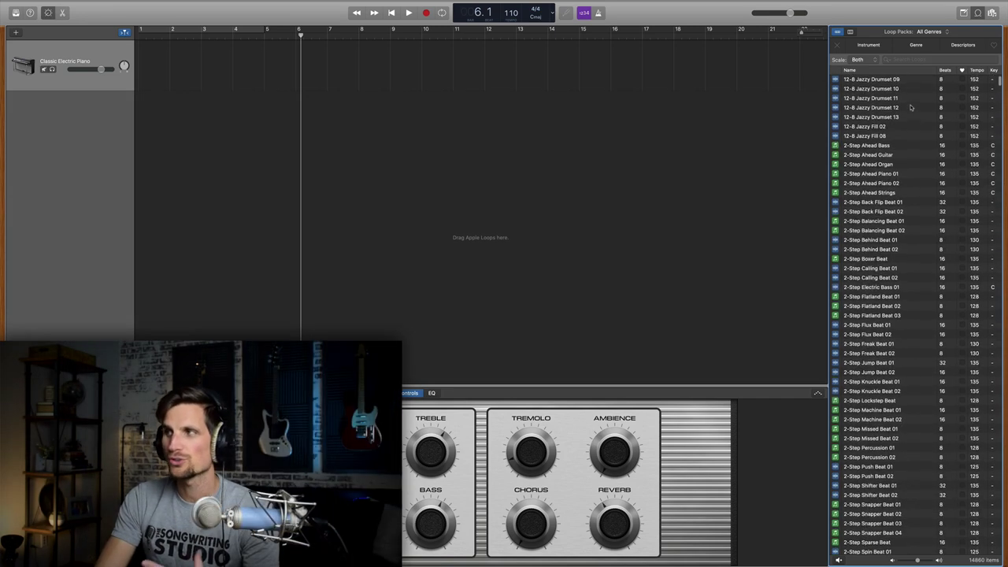
scroll(910, 107, "down", 5)
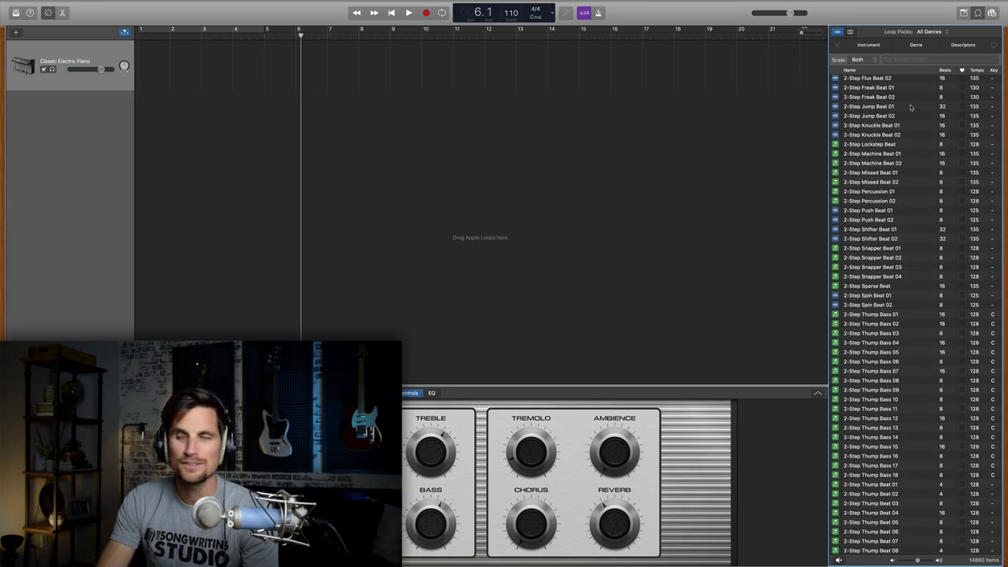
scroll(910, 108, "up", 15)
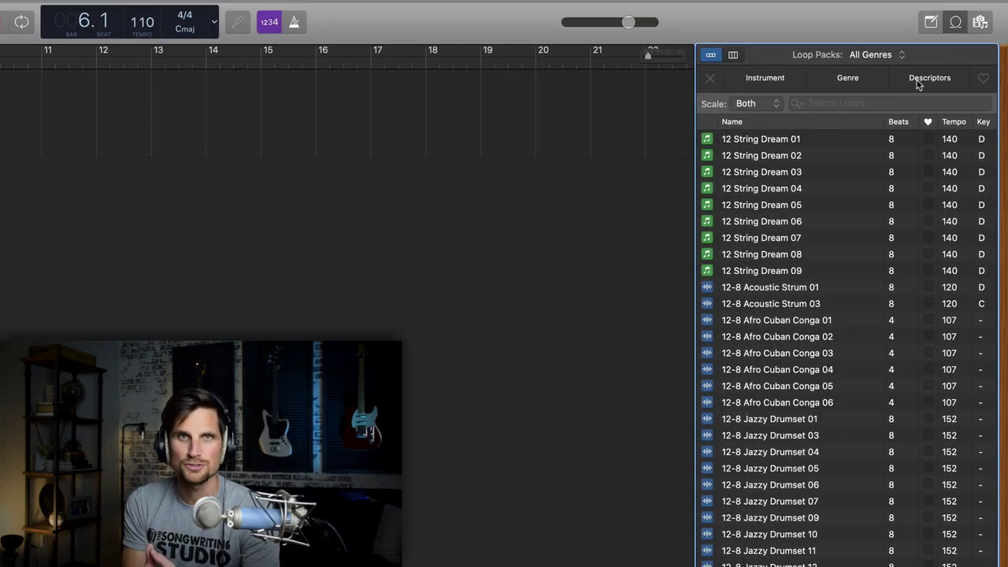
Try the Elec Piano, Synths and Piano instrument filters, then settle on Jingles
left_click(765, 78)
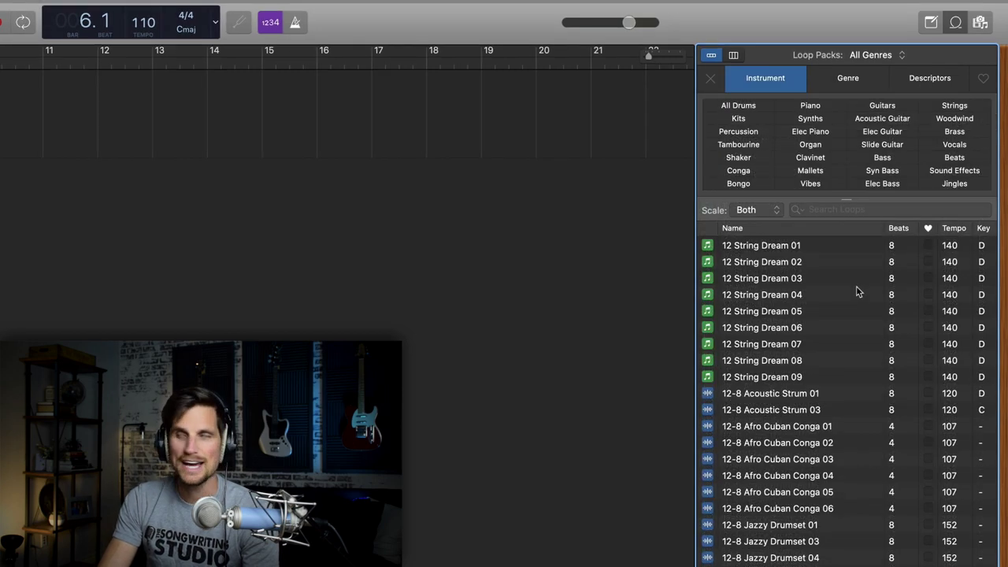
left_click(811, 132)
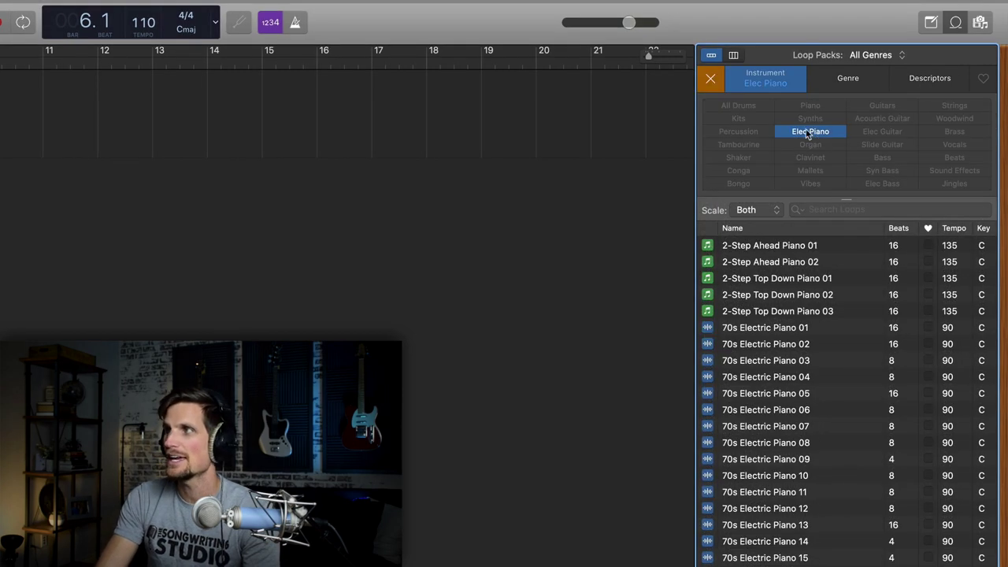
left_click(710, 79)
left_click(812, 119)
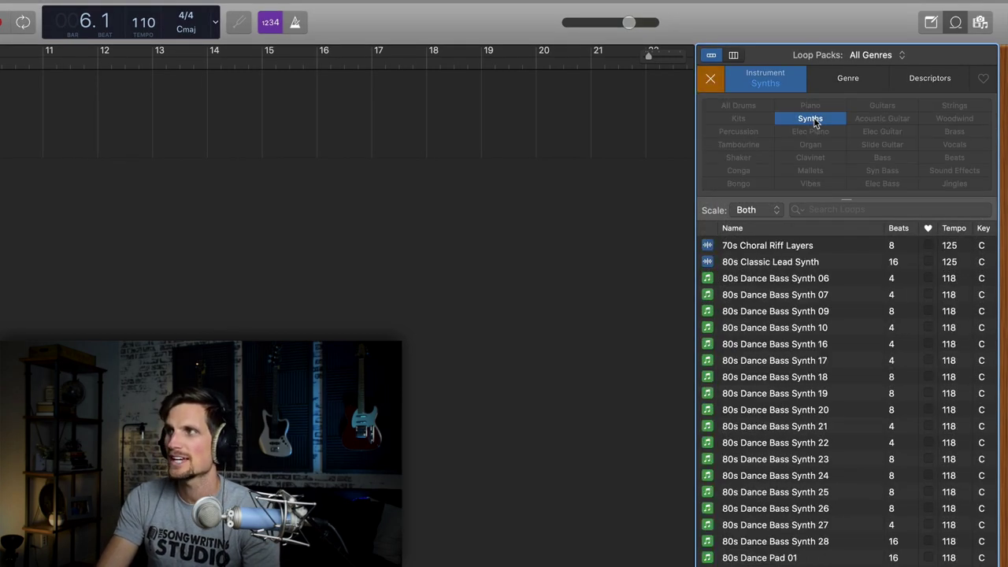
left_click(709, 80)
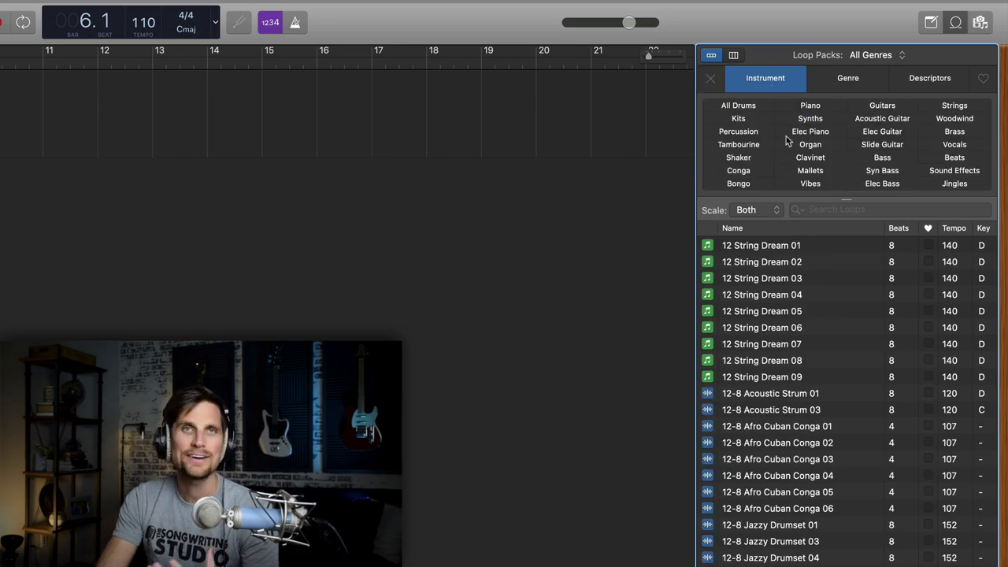
left_click(809, 105)
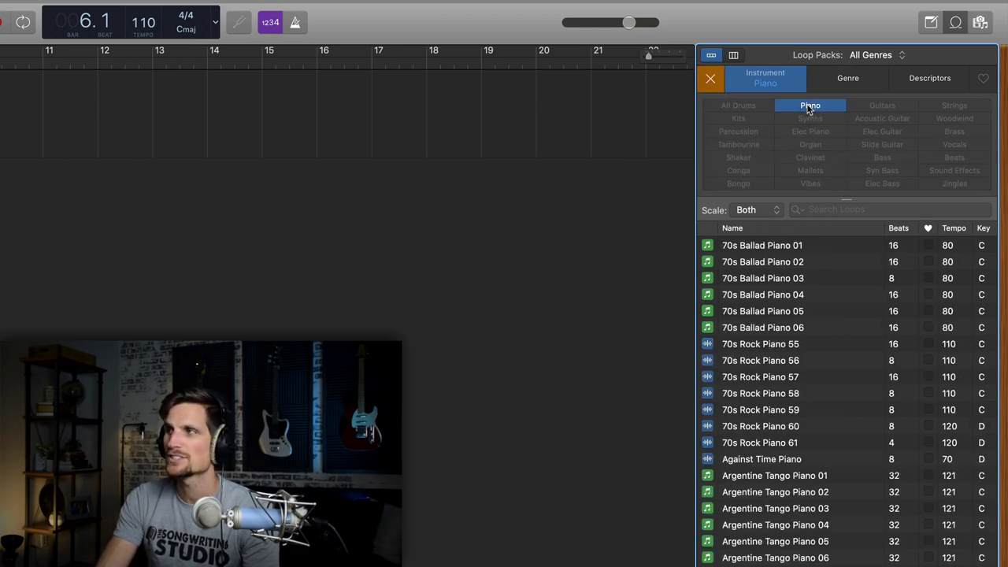
scroll(753, 386, "down", 10)
scroll(754, 386, "down", 15)
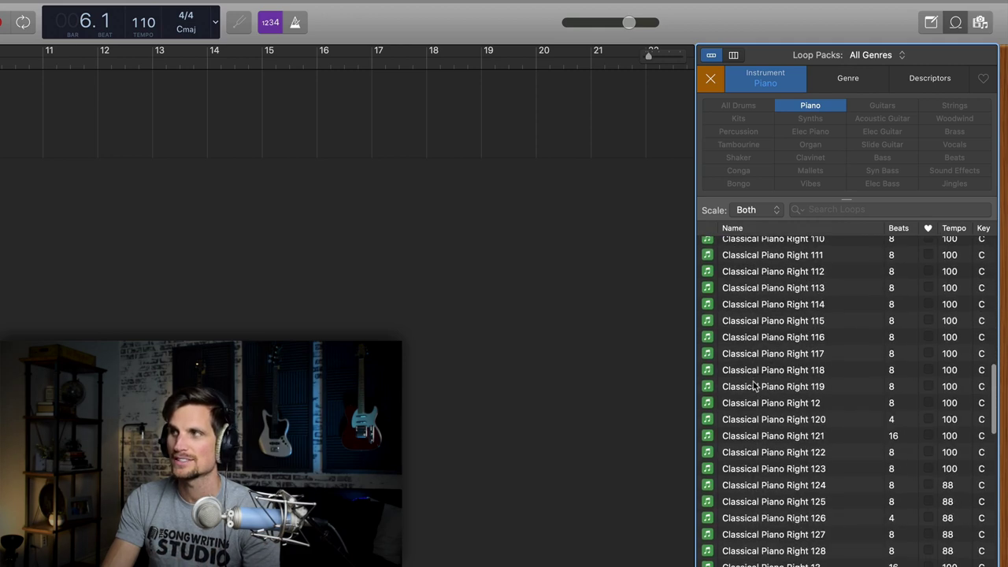
scroll(754, 386, "up", 20)
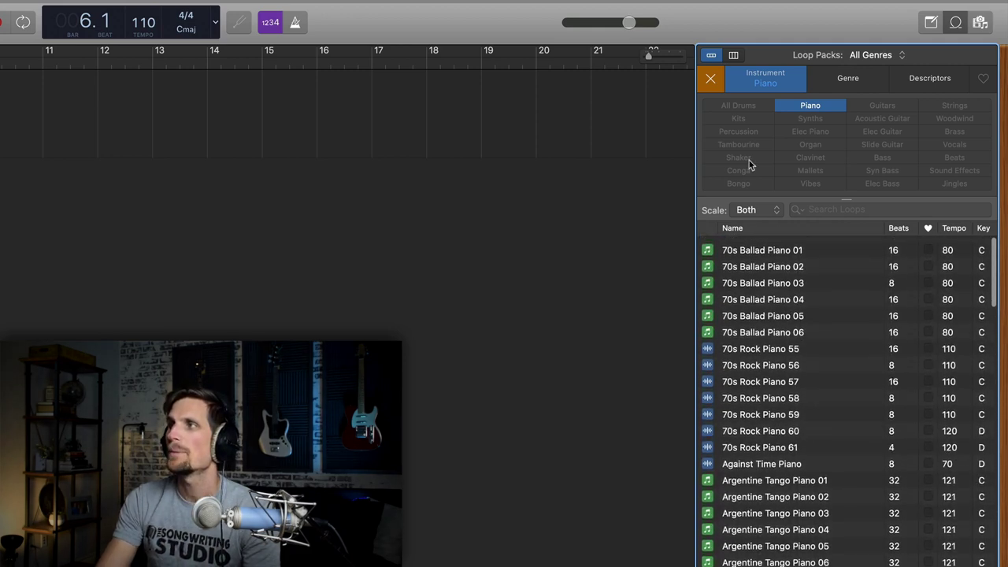
left_click(718, 87)
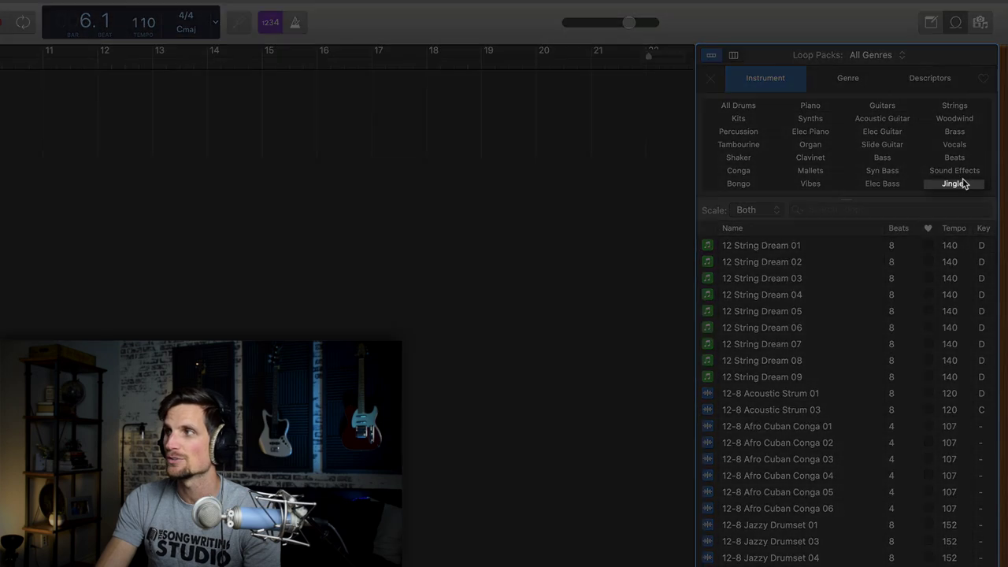
left_click(955, 183)
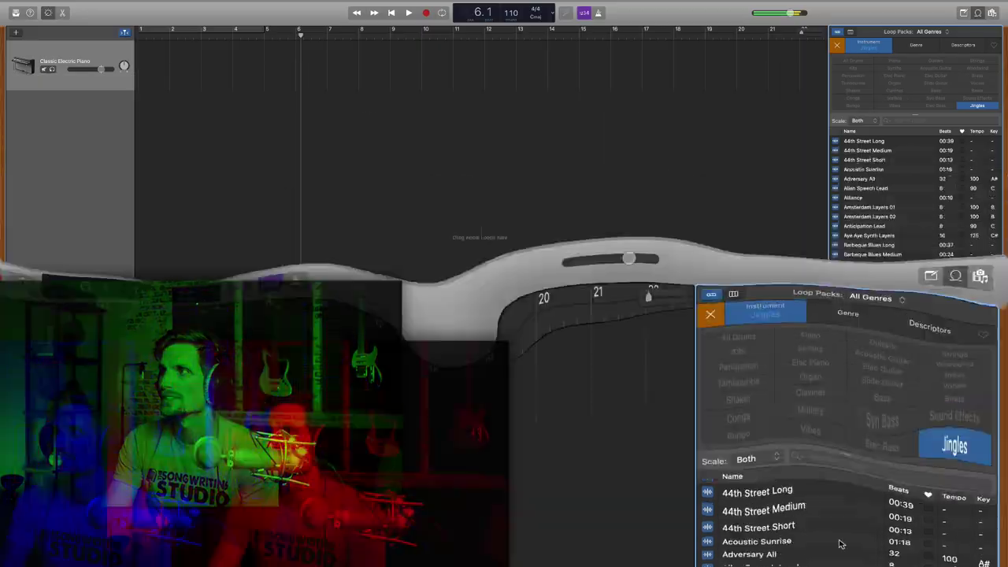
left_click(707, 525)
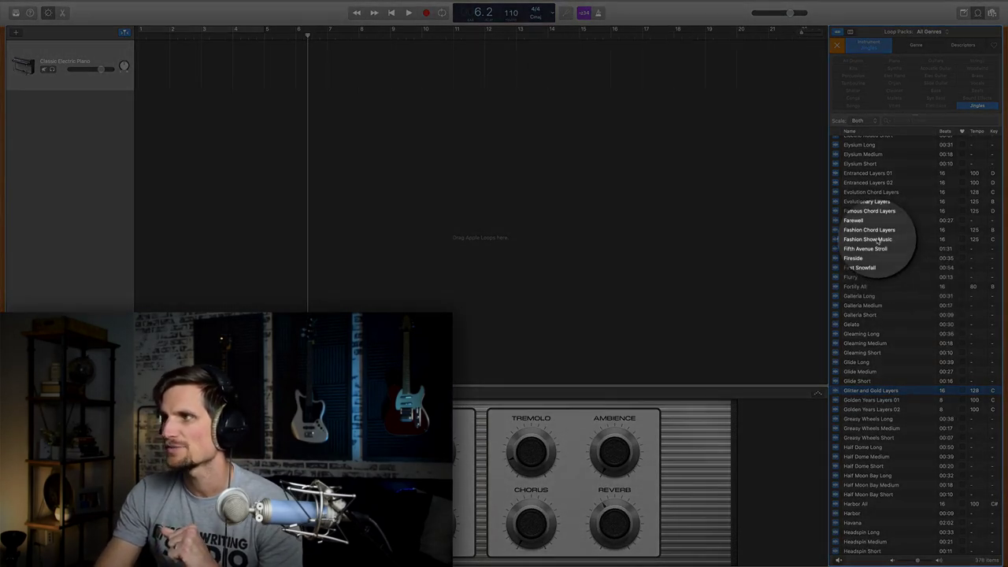
Place Fashion Show Music at bar 1, loop it to bar 21, and play it back
left_click_drag(878, 243, 138, 116)
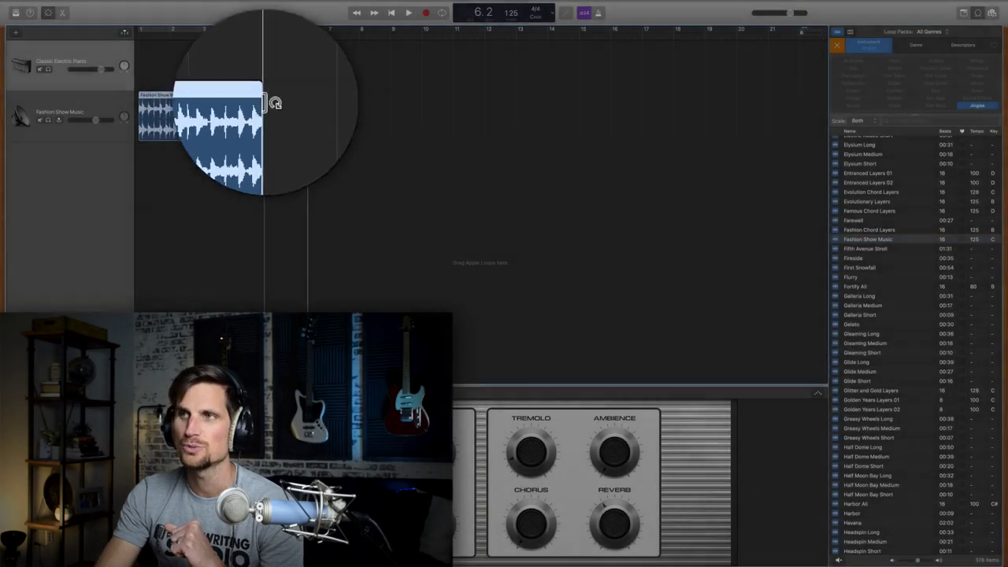
left_click_drag(272, 102, 770, 116)
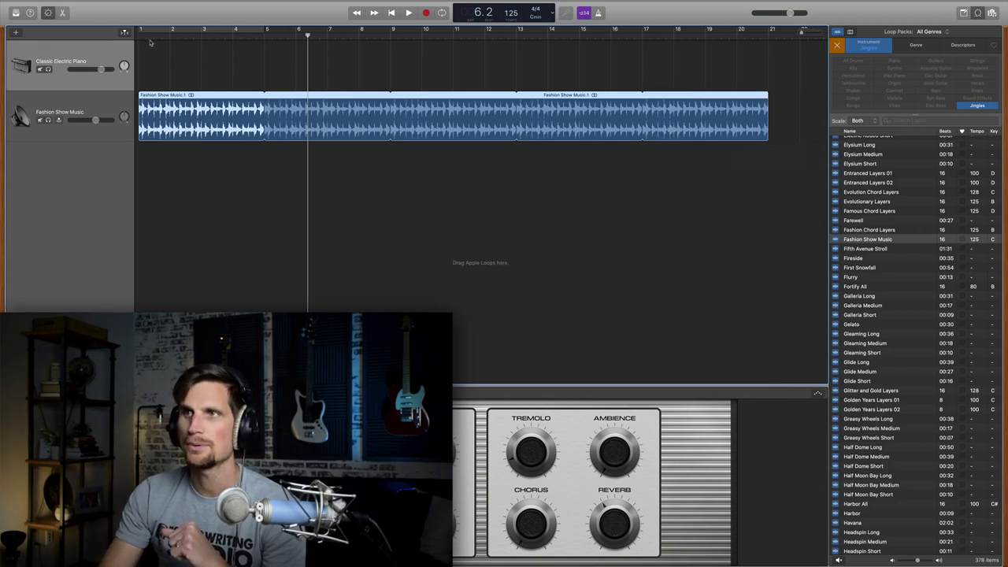
key("Return")
key("space")
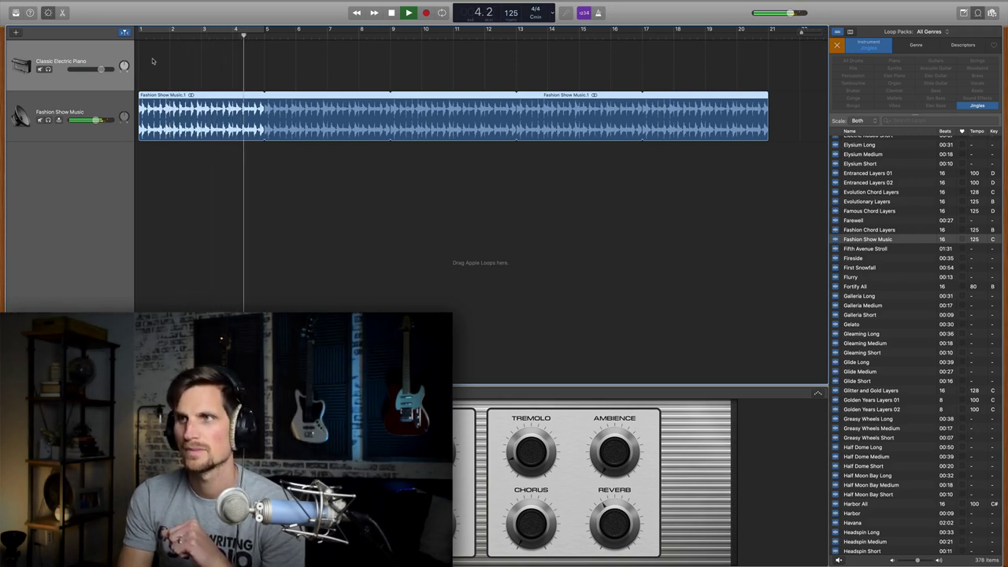
key("space")
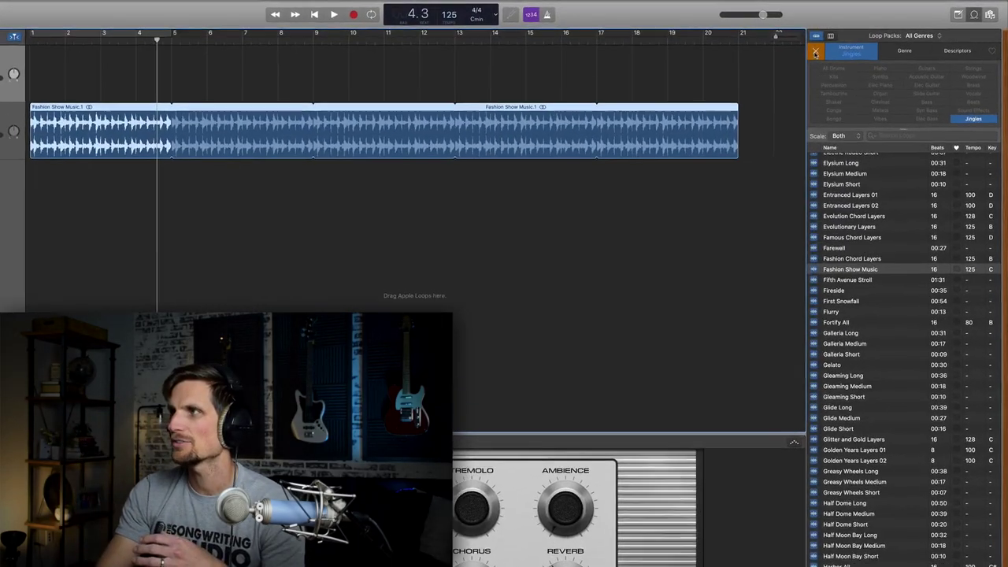
Filter the loops to Beats and preview Viper Bite Beat 01, 02 and 03
scroll(914, 354, "down", 10)
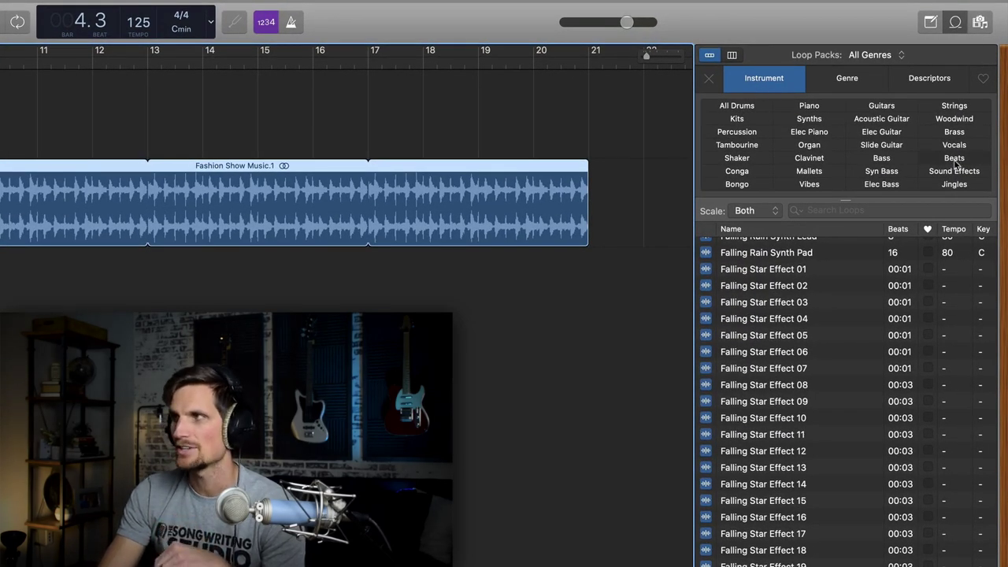
left_click(955, 159)
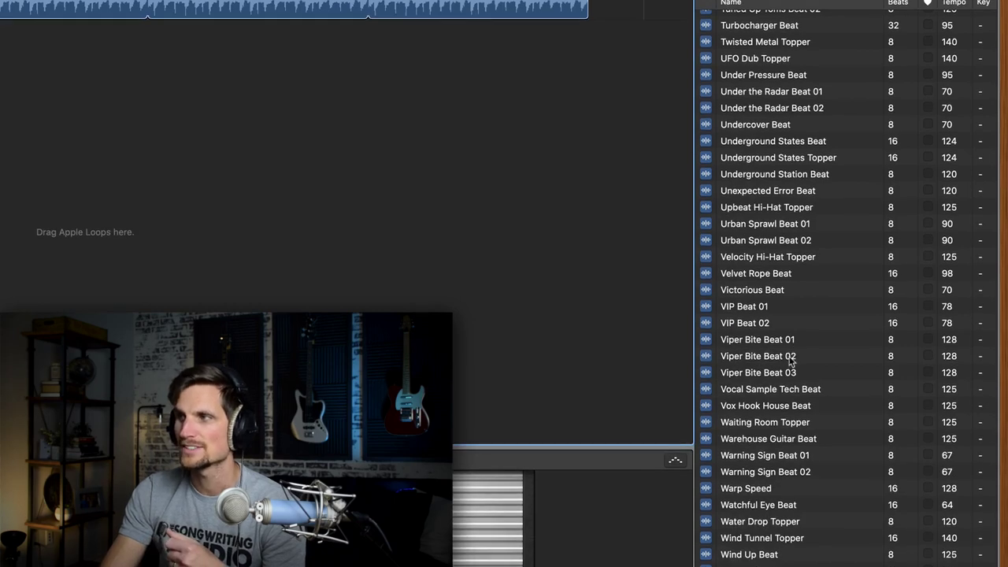
left_click(709, 341)
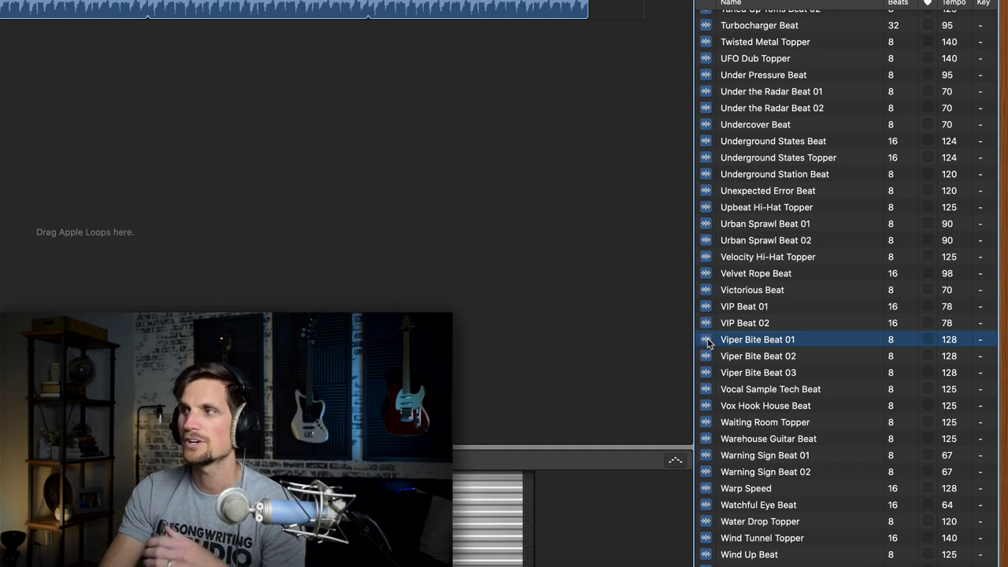
left_click(706, 358)
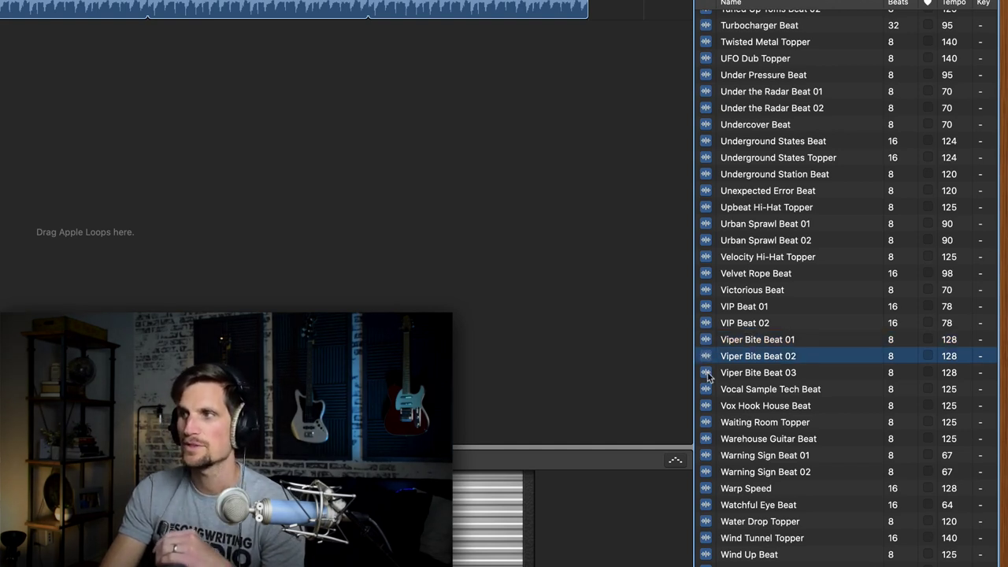
left_click(707, 374)
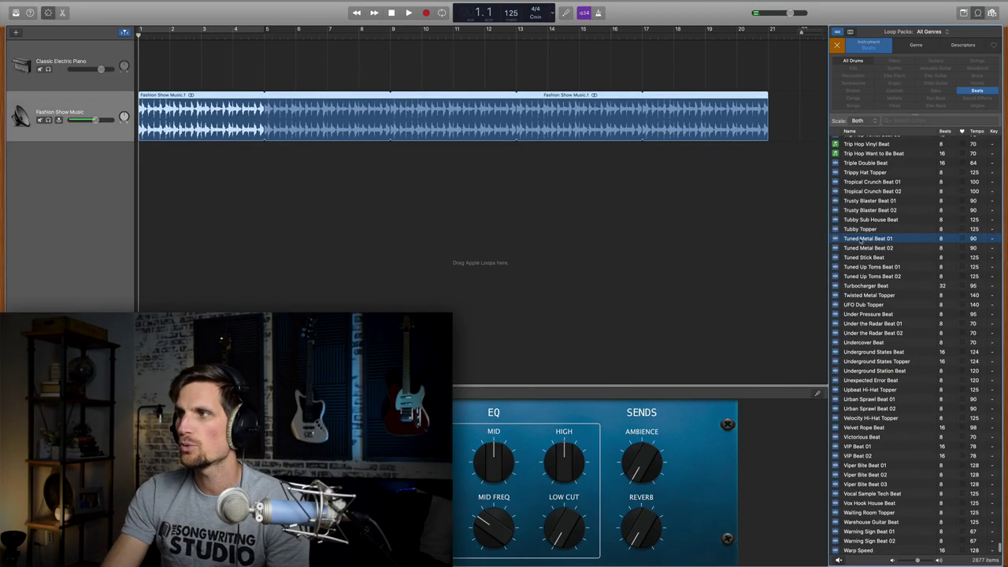
Add Viper Bite Beat 03 at bar 5, then Viper Bite Beat 01 after it, extending both
scroll(854, 190, "up", 1)
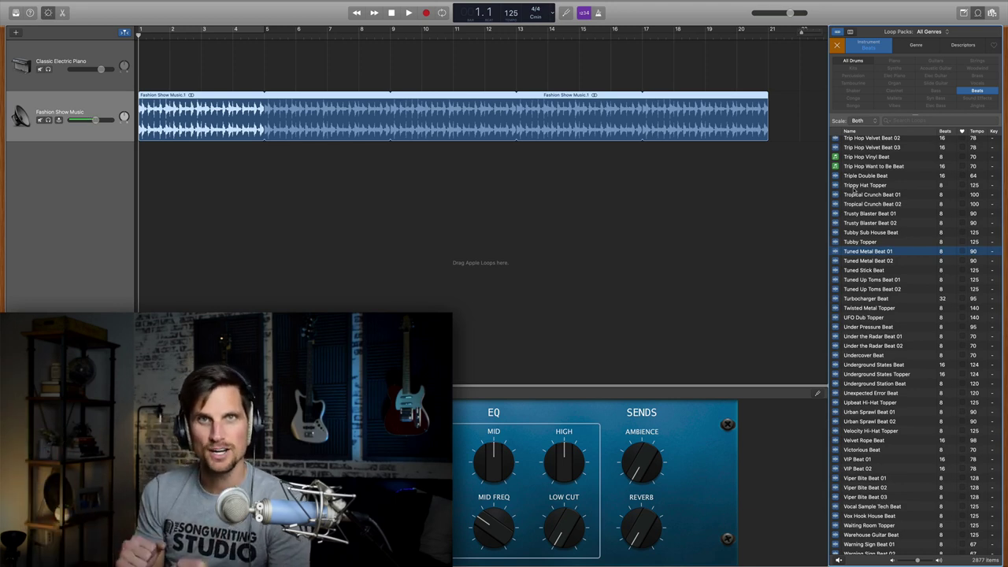
scroll(854, 197, "down", 10)
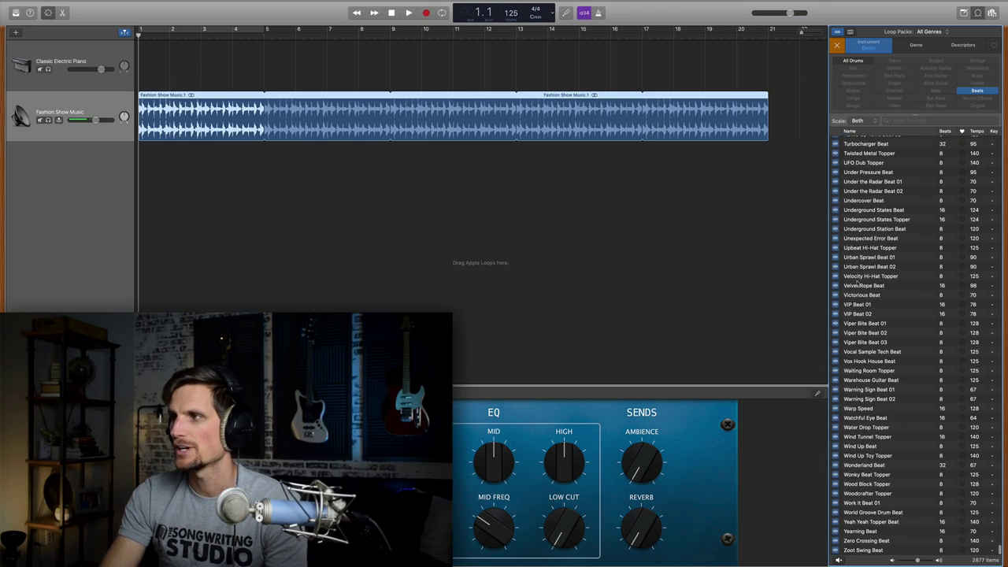
left_click(851, 344)
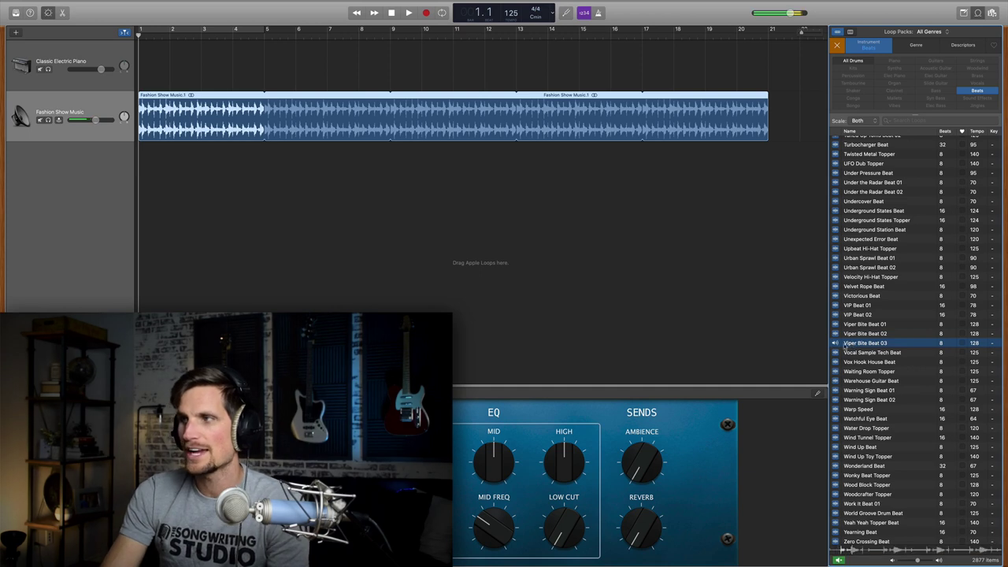
left_click_drag(841, 347, 267, 218)
left_click_drag(330, 155, 390, 156)
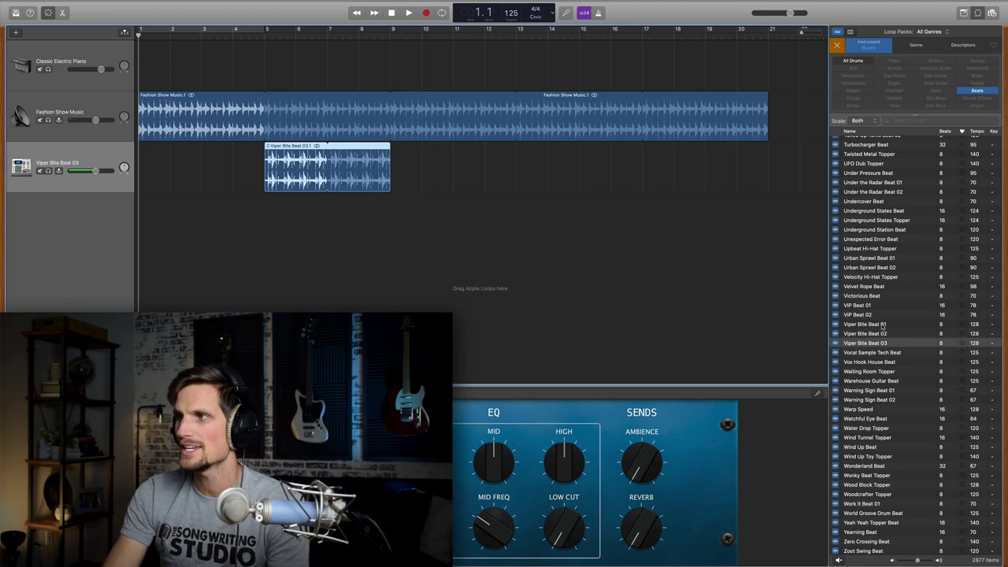
left_click_drag(882, 325, 393, 172)
left_click_drag(452, 149, 517, 153)
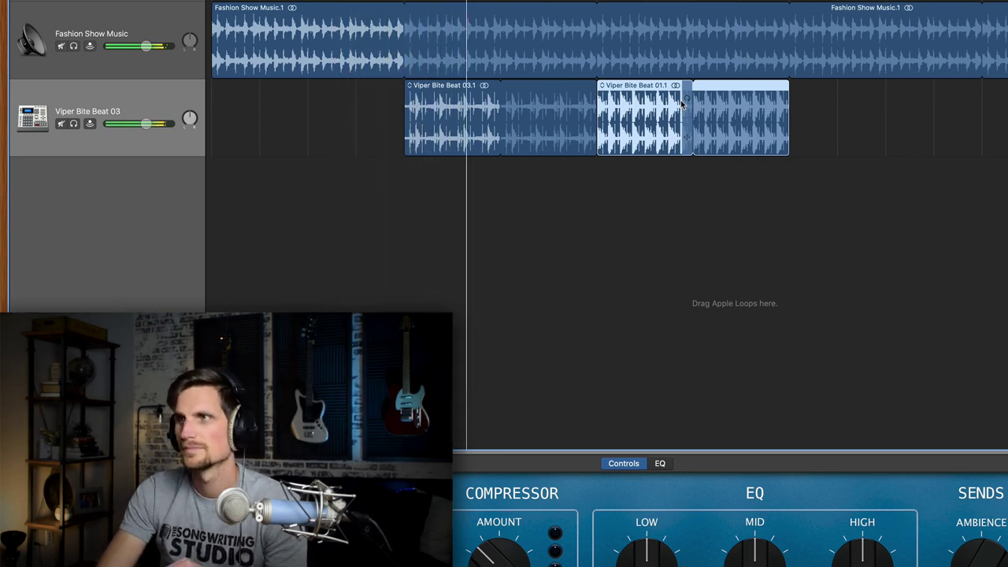
Lower the Viper Bite Beat 03 drum track volume to about -3.7 dB
left_click_drag(150, 128, 148, 126)
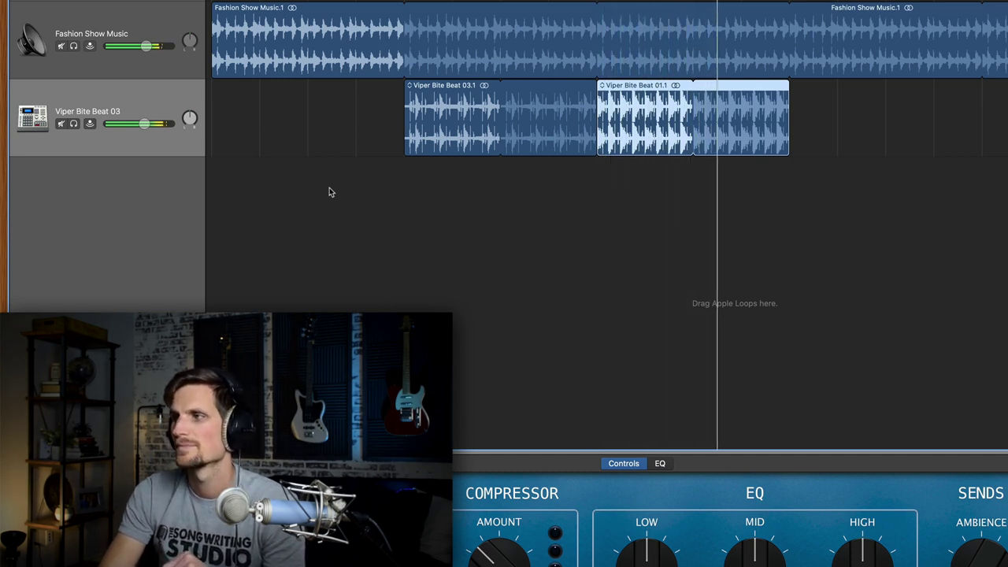
scroll(330, 192, "right", 2)
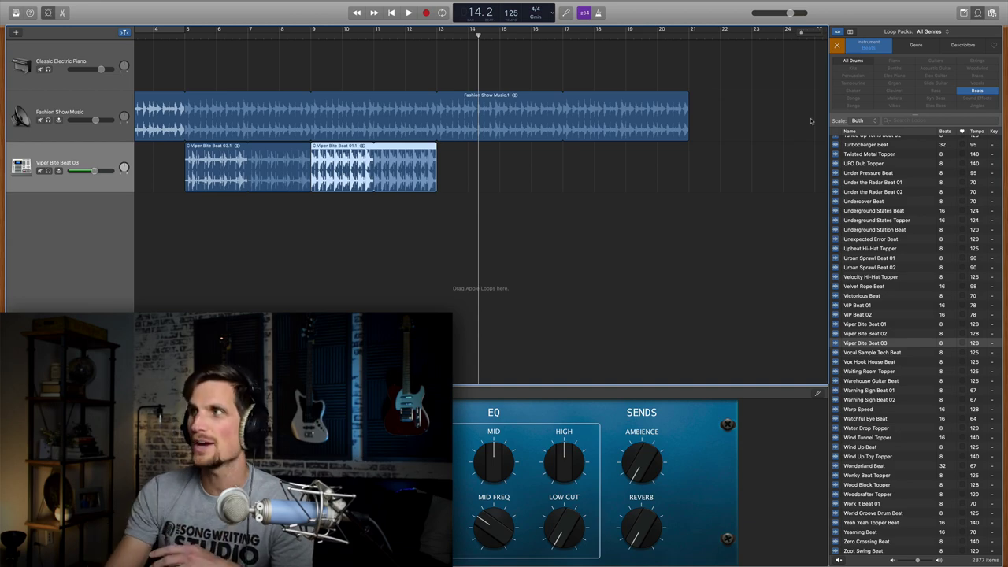
Switch the Loop Browser to Genre view and show only Country loops
left_click(914, 47)
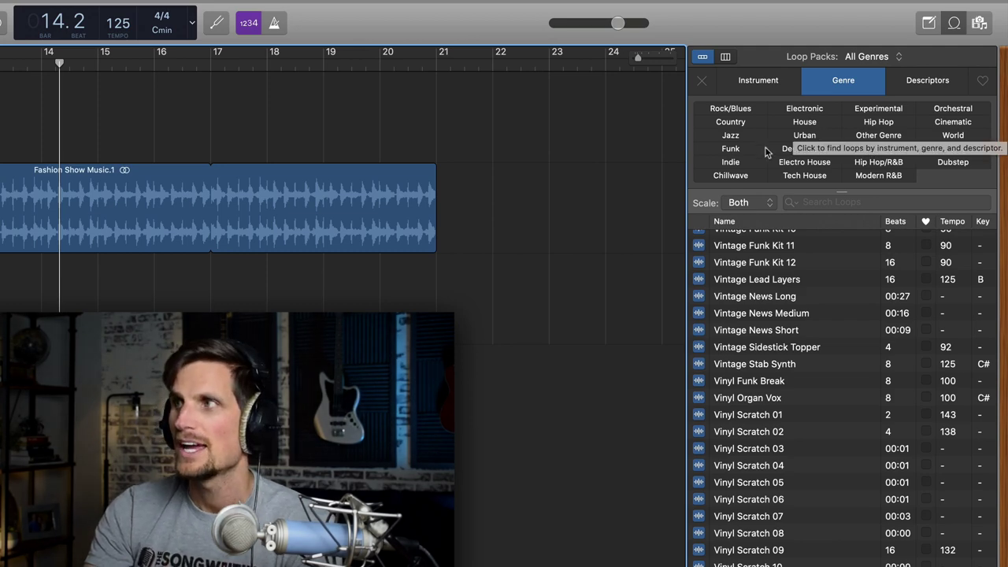
left_click(730, 124)
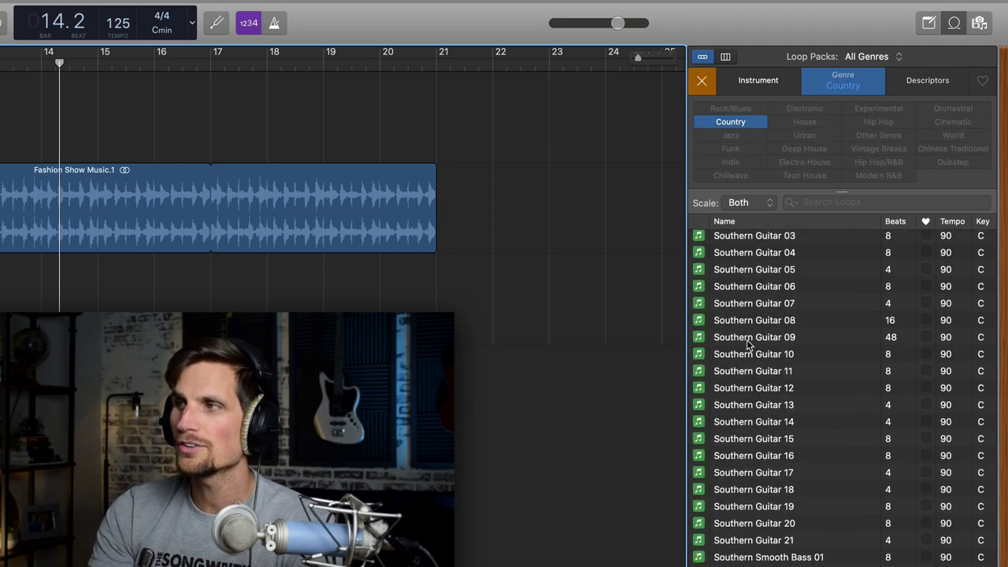
scroll(748, 347, "up", 15)
scroll(754, 352, "up", 15)
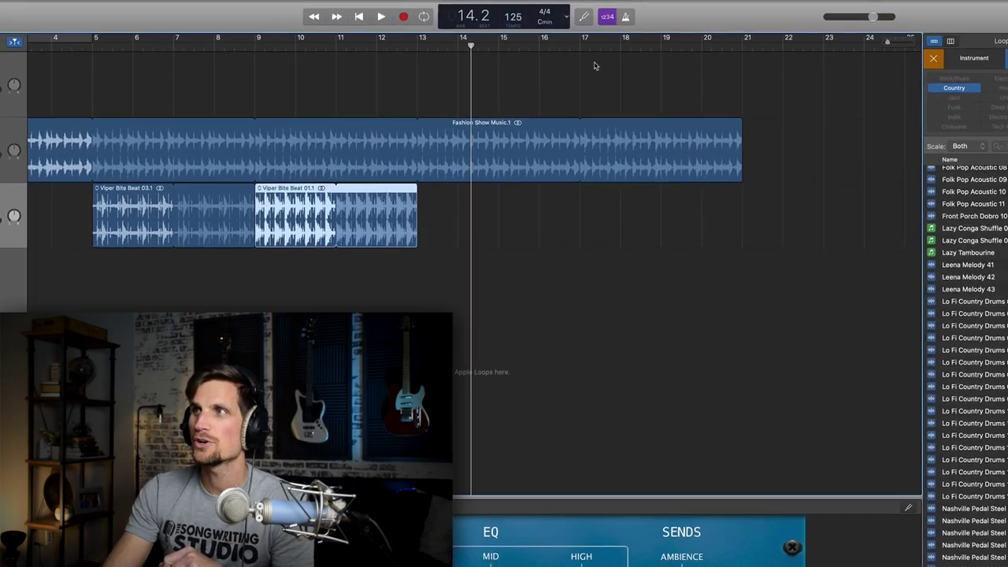
left_click(566, 17)
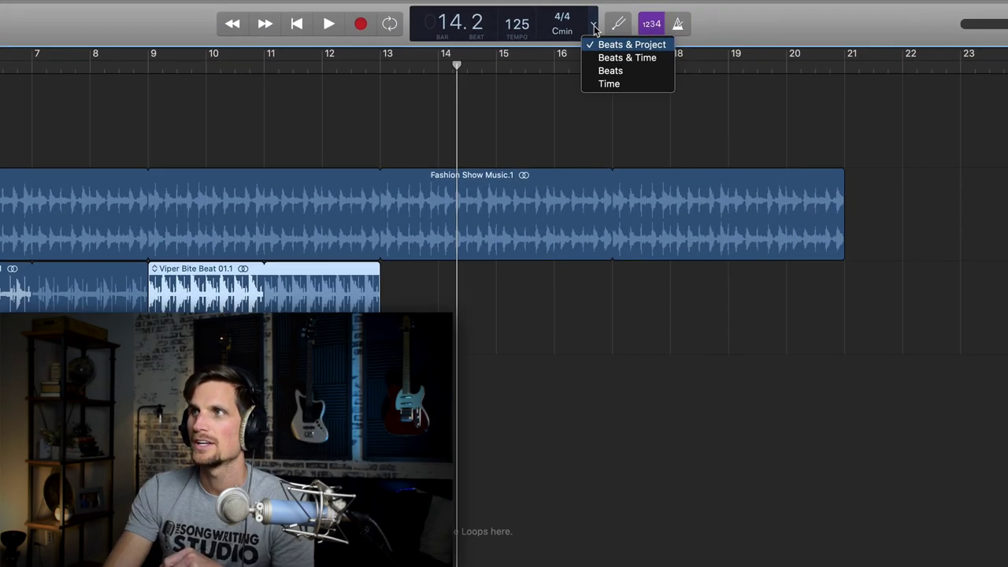
Check in Time view that the music ends near 38 seconds, then return to bars
left_click(614, 84)
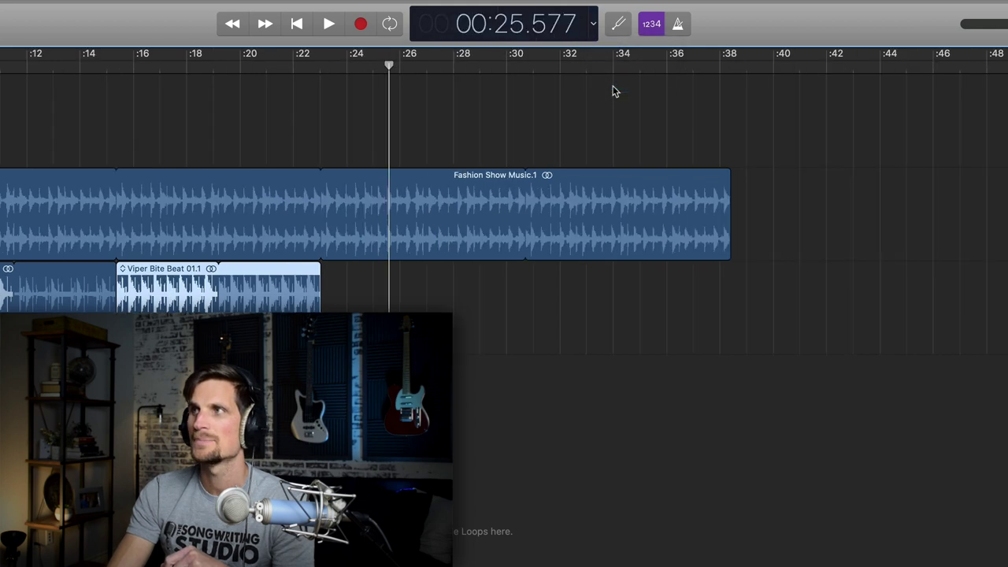
left_click(723, 66)
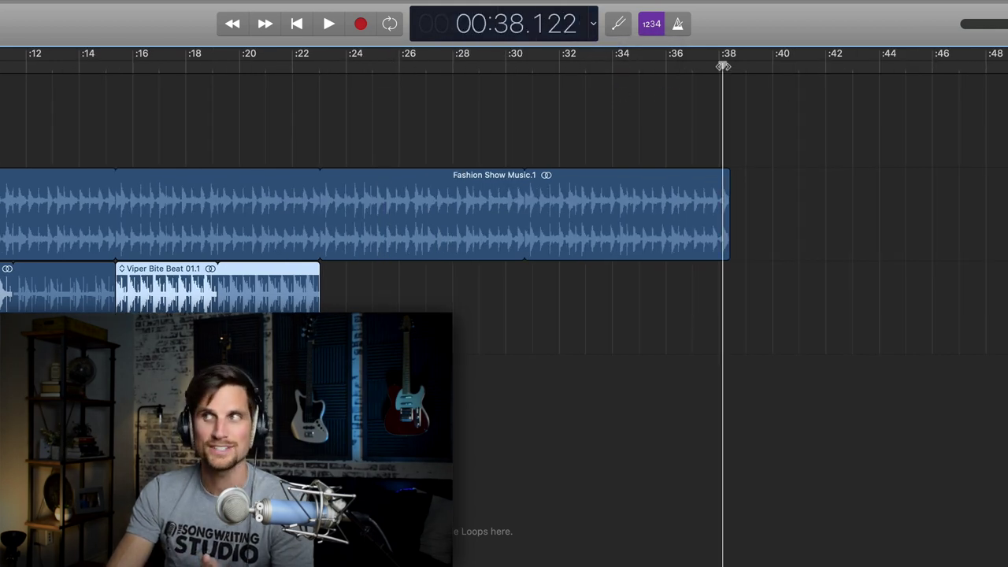
left_click(593, 25)
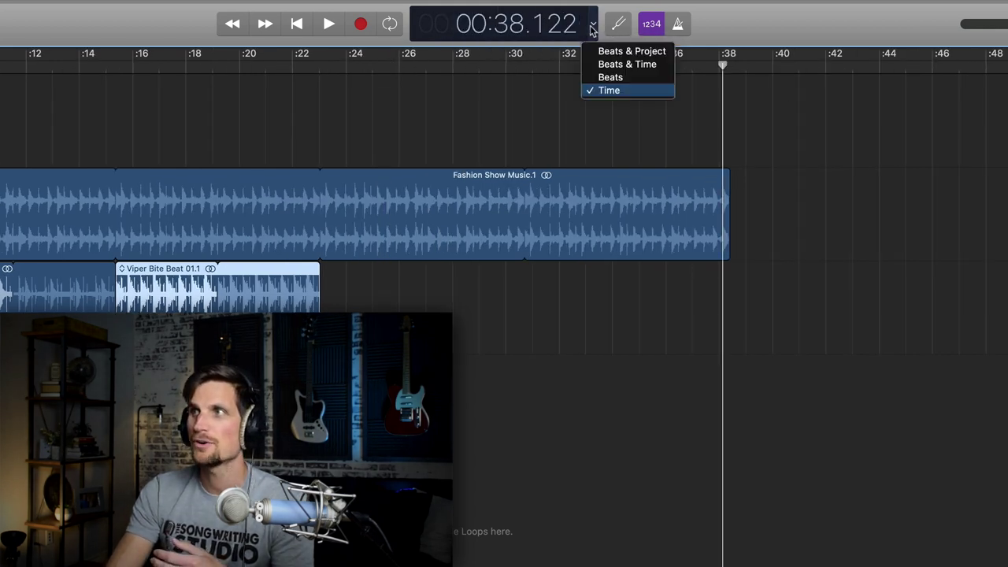
left_click(626, 51)
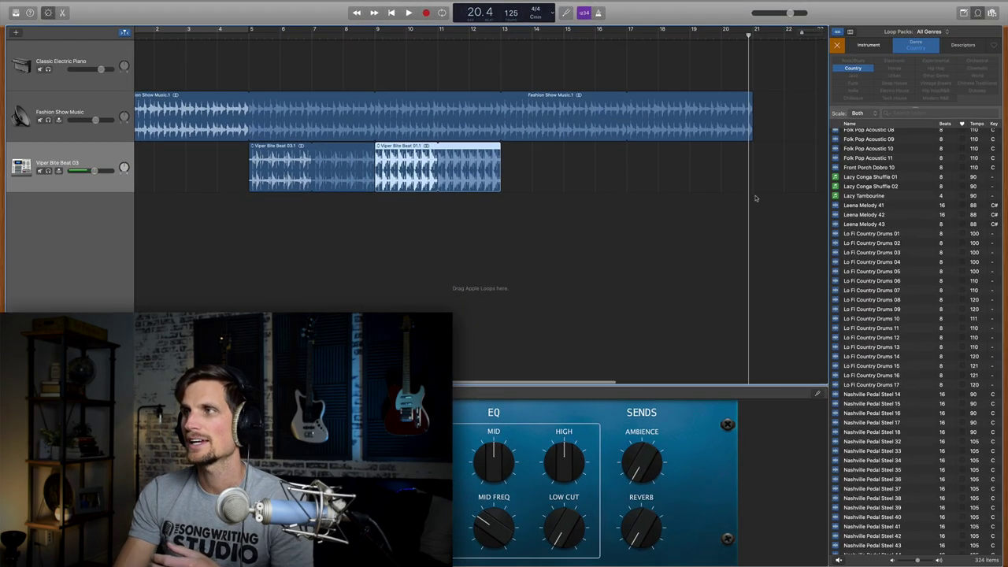
Duplicate the music and drum regions after bar 21 and show the song length in minutes
scroll(473, 158, "left", 2)
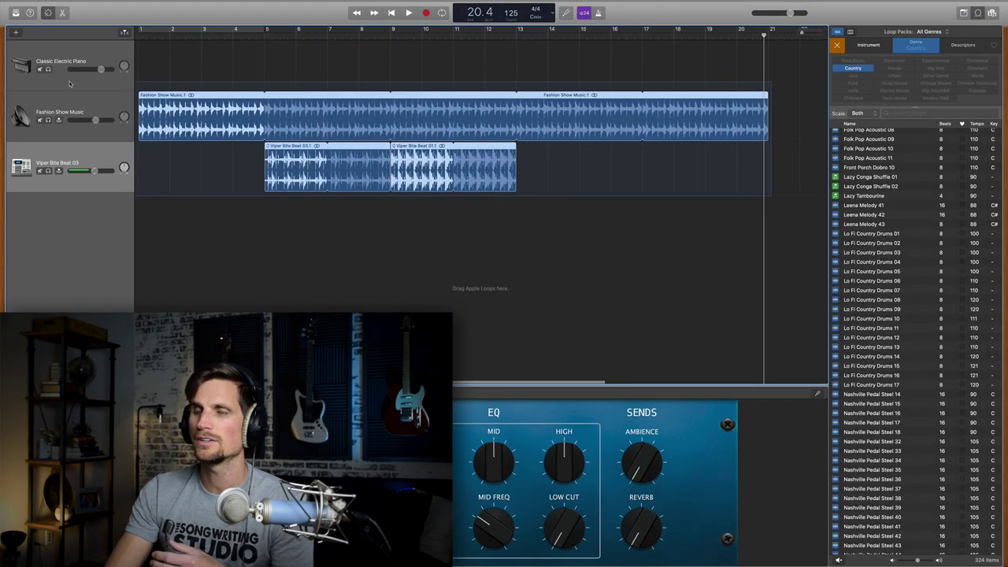
left_click(202, 110)
scroll(473, 158, "right", 5)
key("super+v")
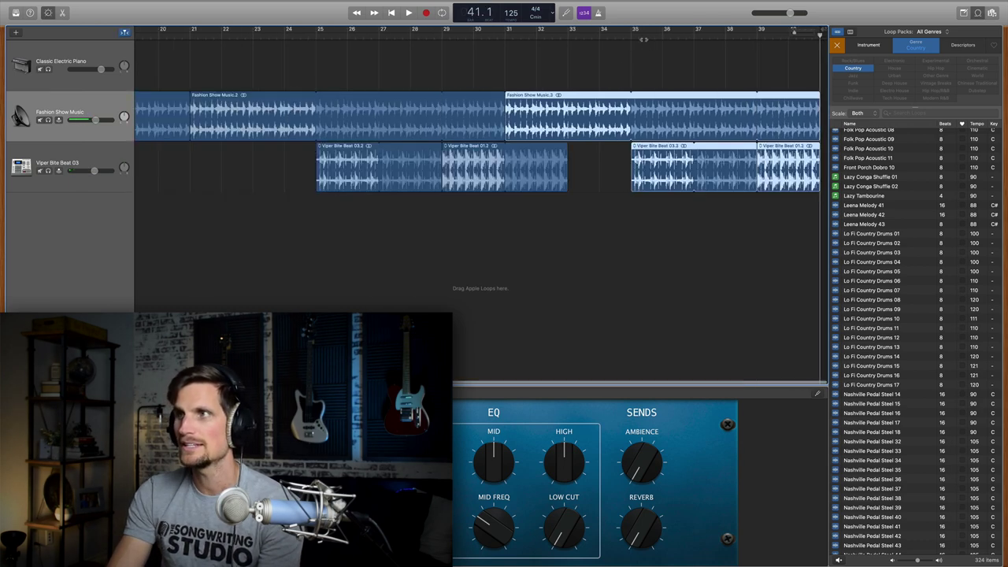
left_click(552, 14)
left_click(573, 33)
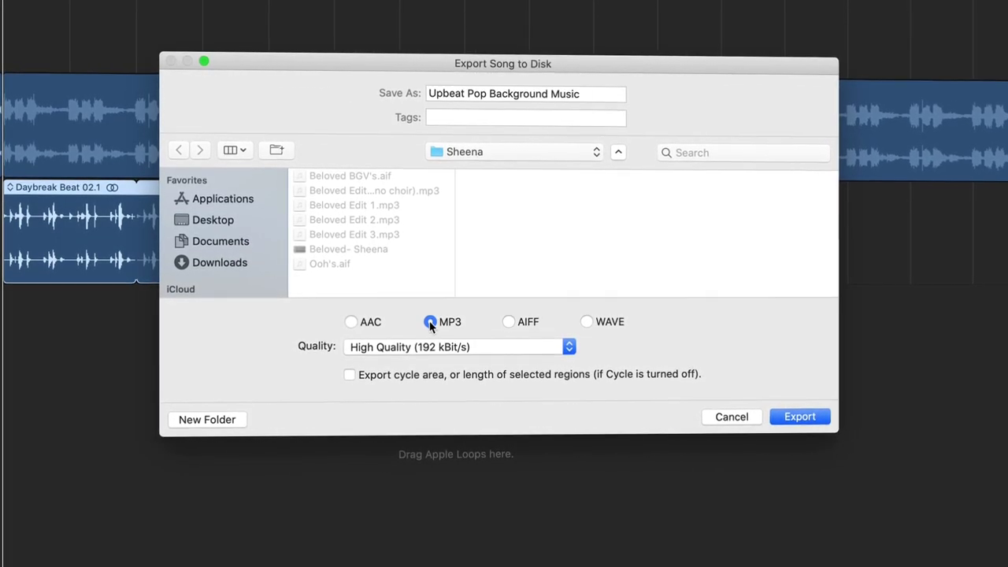
Export Upbeat Pop Background Music as AIFF (Uncompressed 16-bit) instead of MP3
left_click(508, 326)
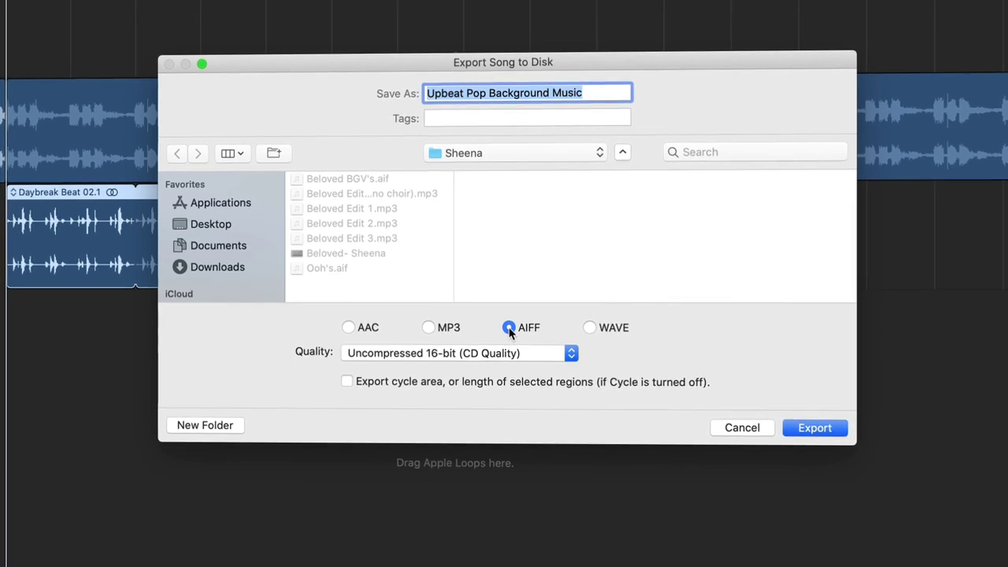
left_click(804, 429)
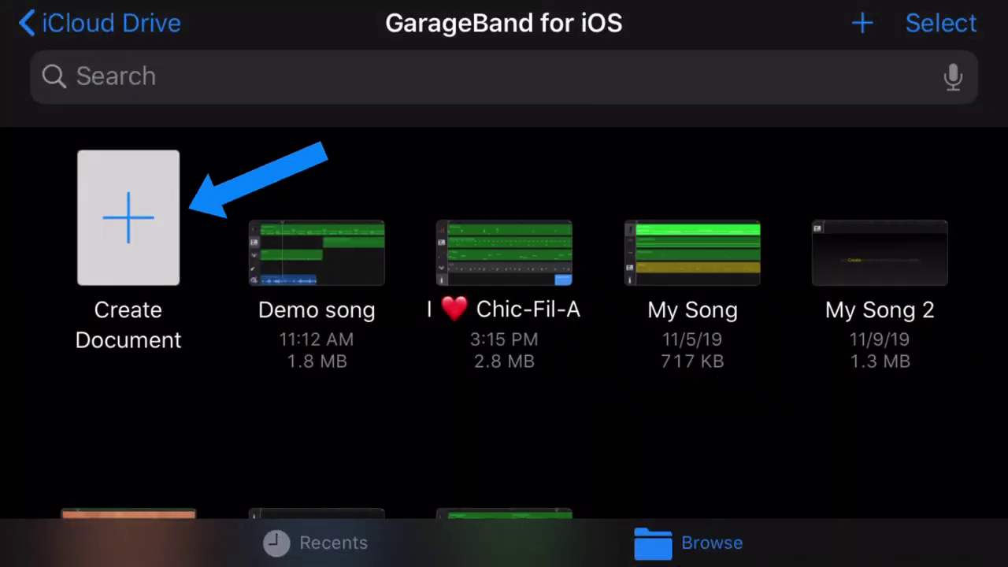
Create a new song with a Keyboard instrument and switch to its tracks view
left_click(128, 217)
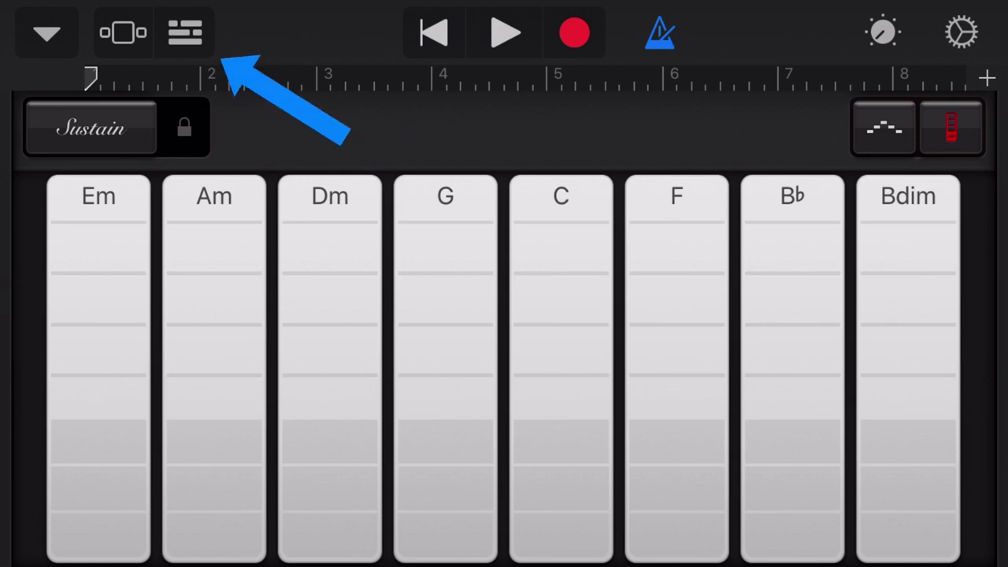
left_click(185, 32)
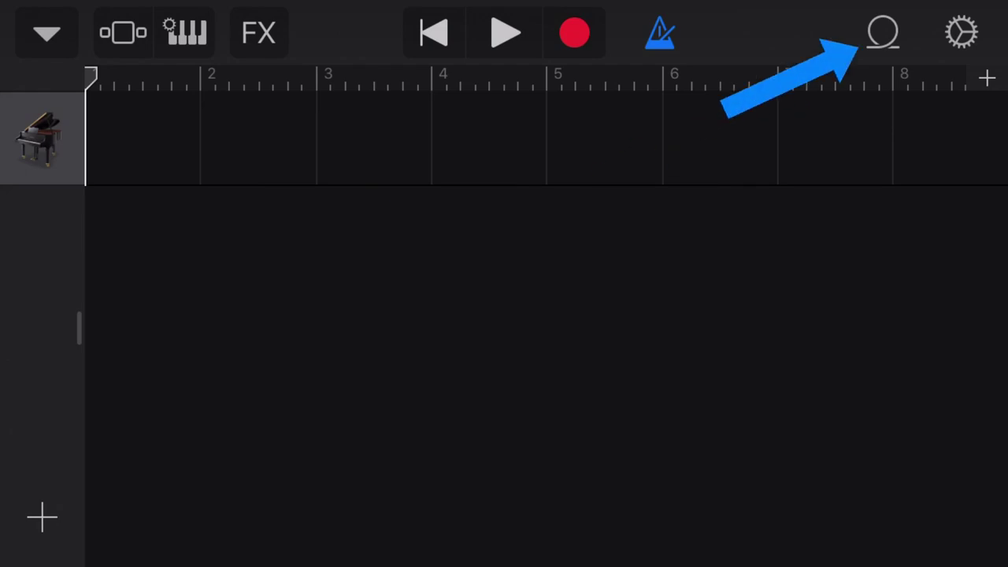
Add the Americana Synth loop from Apple Loops to the song and play it
left_click(882, 32)
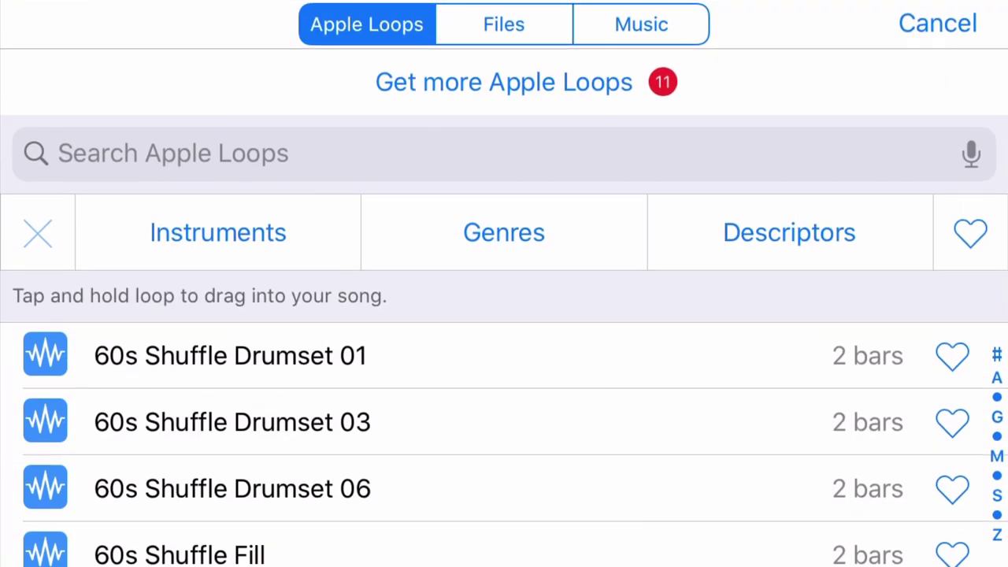
scroll(504, 362, "down", 10)
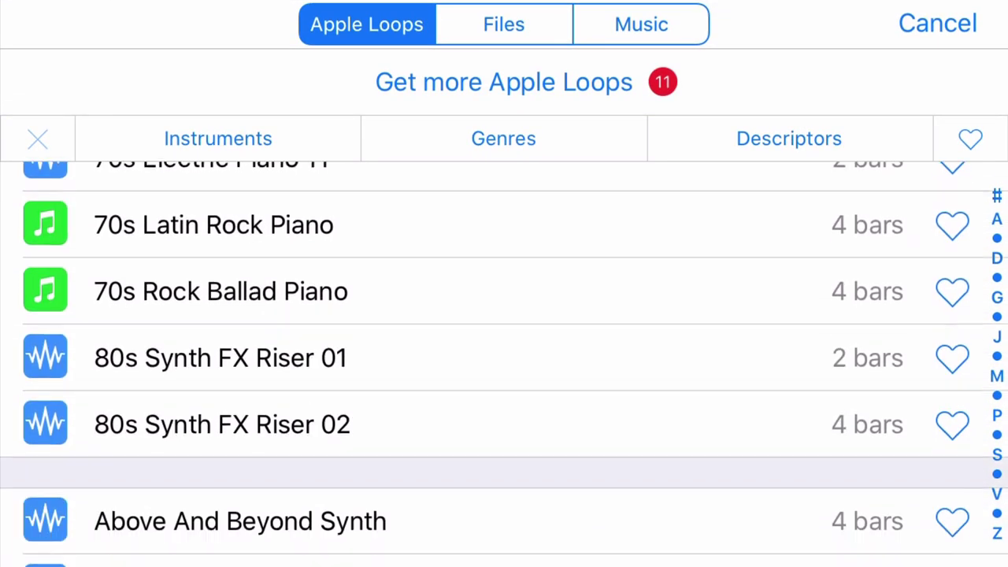
scroll(504, 362, "down", 5)
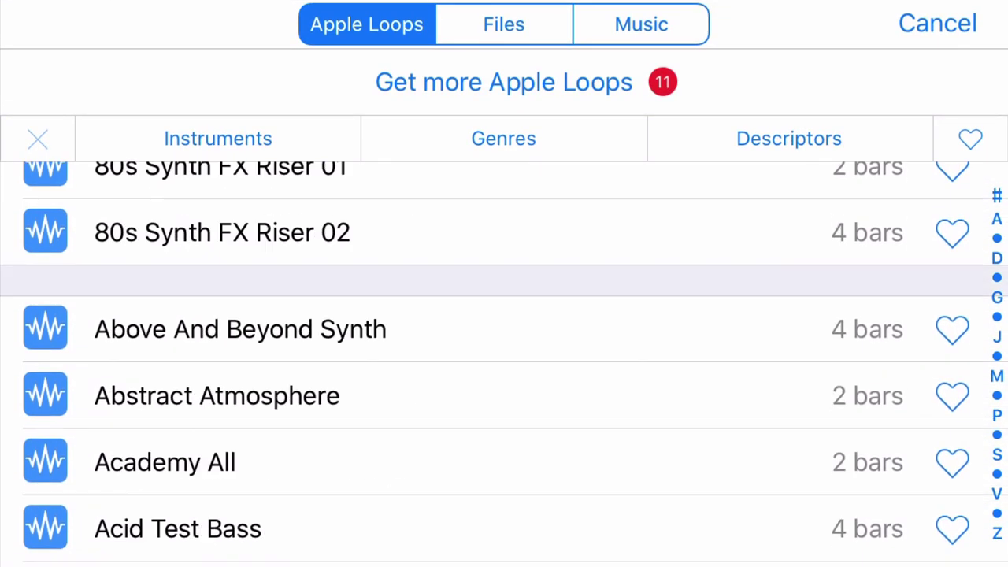
scroll(504, 362, "up", 15)
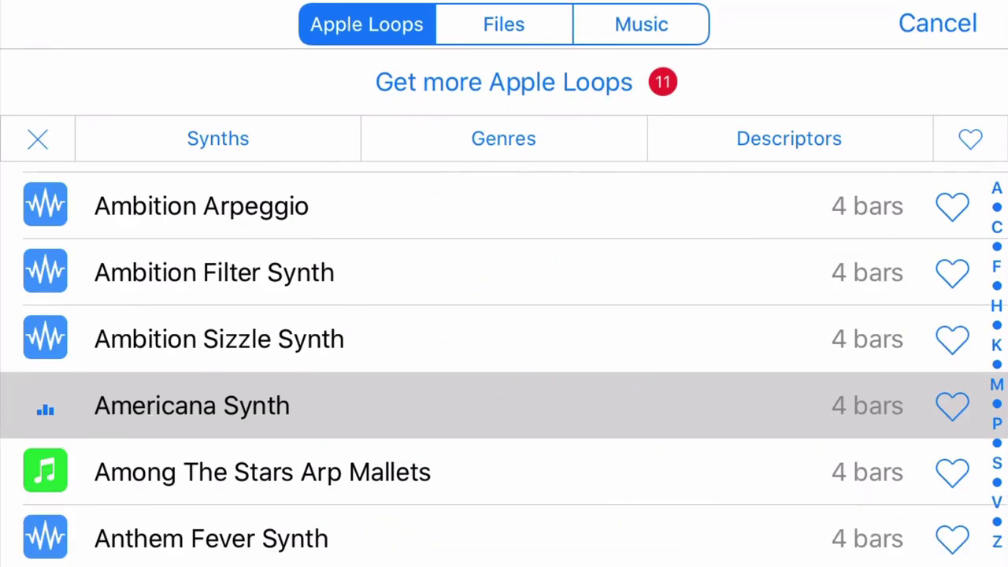
left_click_drag(530, 405, 127, 234)
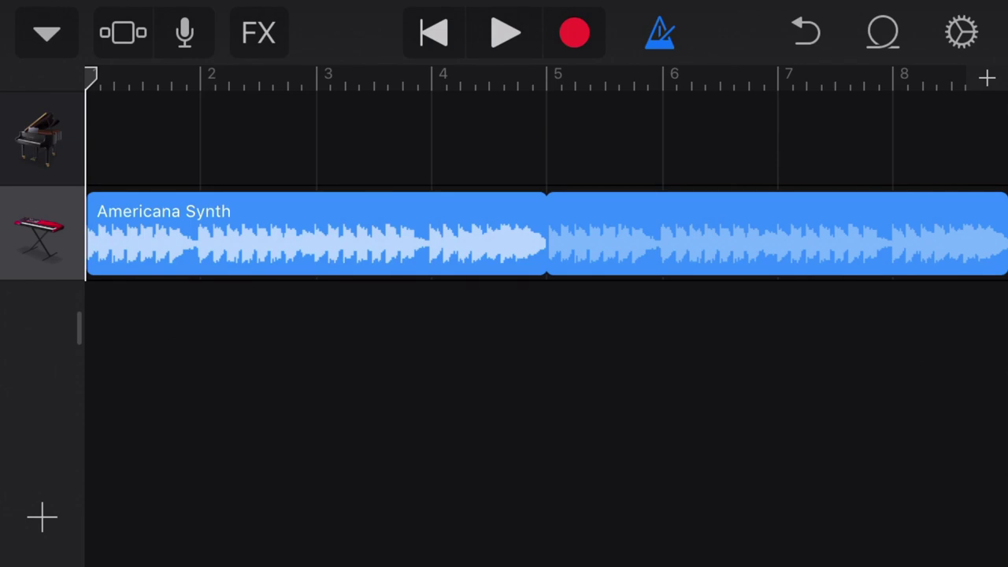
left_click(504, 33)
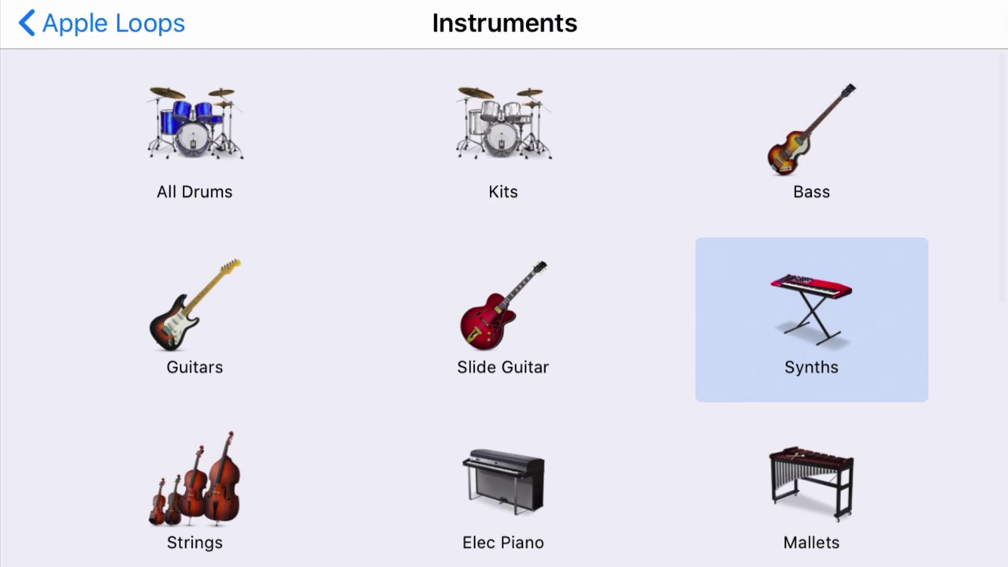
Filter loops to All Drums and Electronic, add Ghostly Dub Beat, and play from the start
left_click(195, 134)
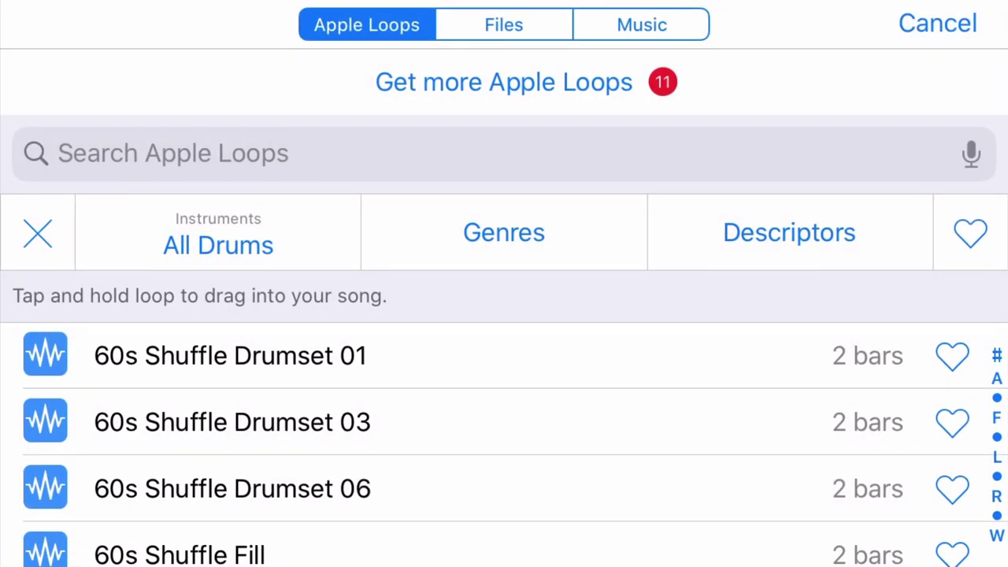
left_click(504, 233)
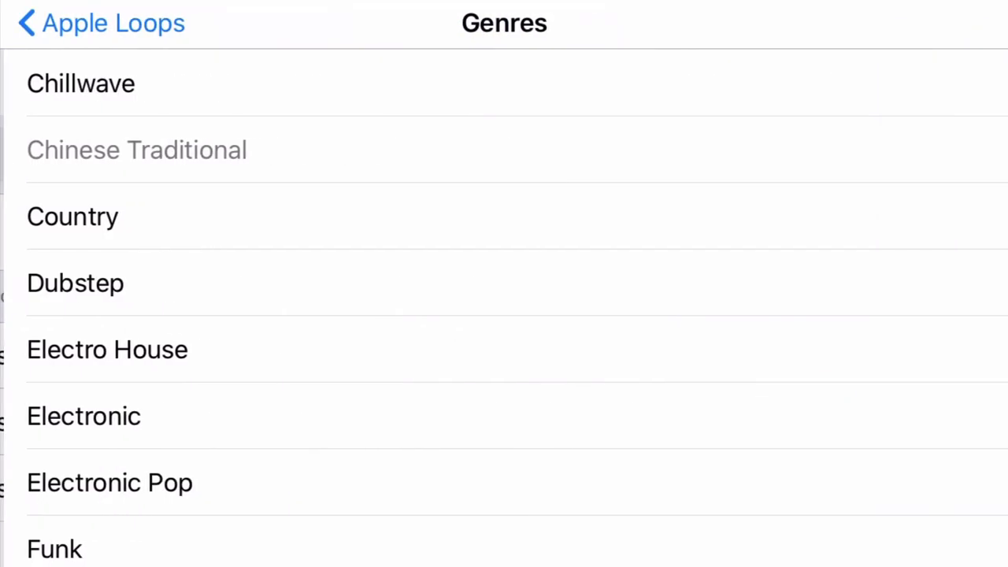
scroll(504, 315, "down", 2)
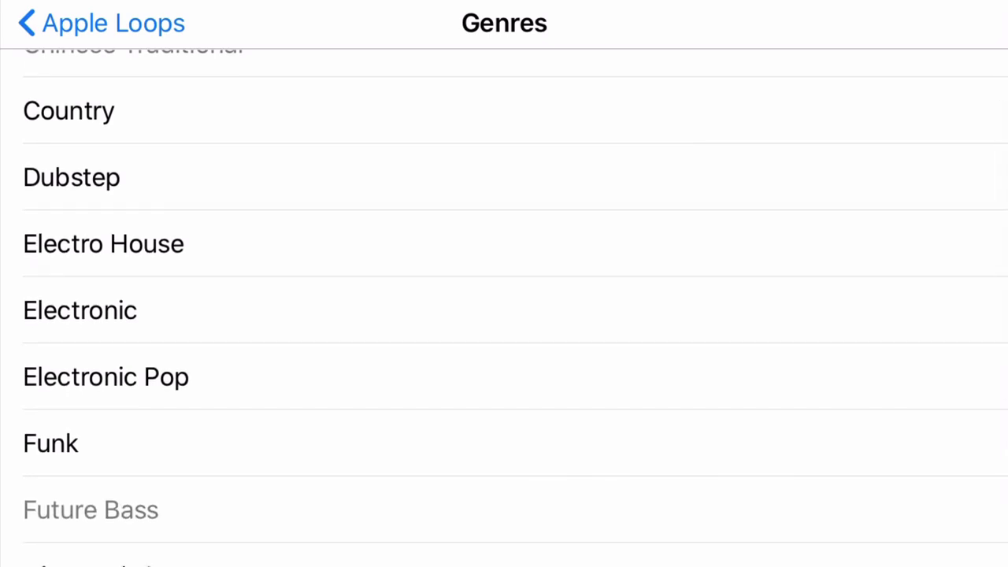
left_click(80, 311)
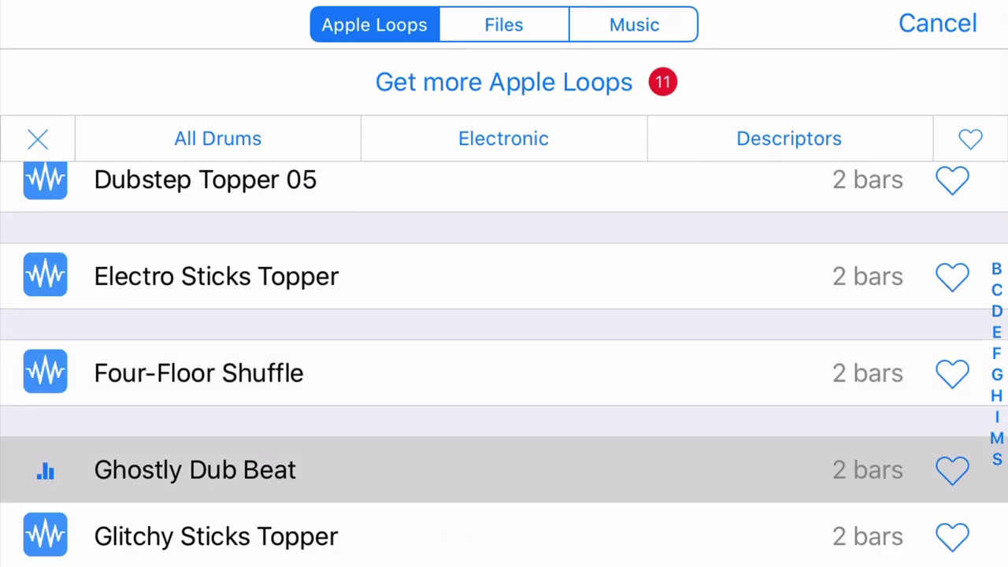
mouse_move(541, 469)
left_mouse_down()
mouse_move(504, 331)
mouse_move(159, 331)
left_mouse_up()
left_click(434, 33)
left_click(505, 32)
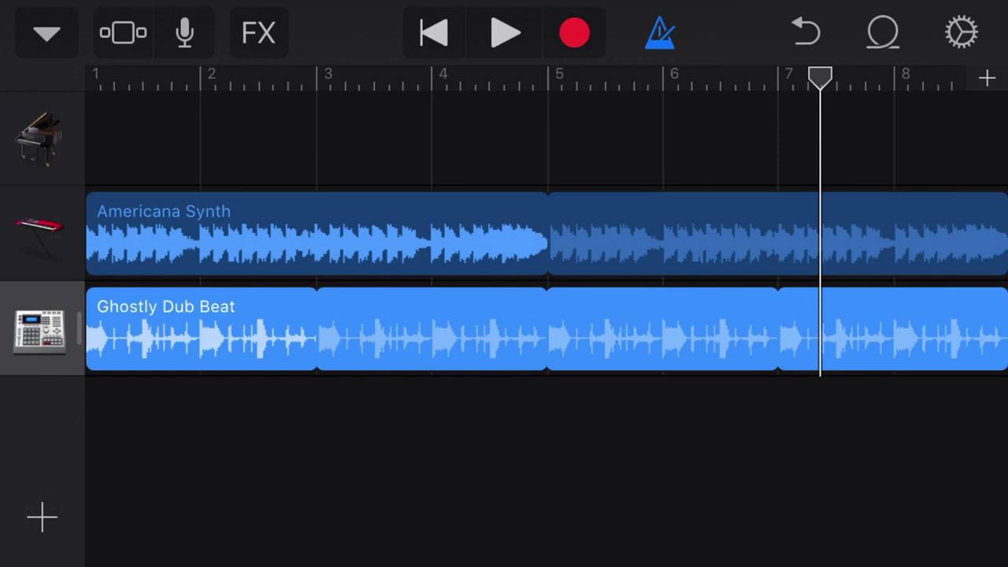
Duplicate Section A three times into Sections B, C and D, then view All Sections
left_click(987, 77)
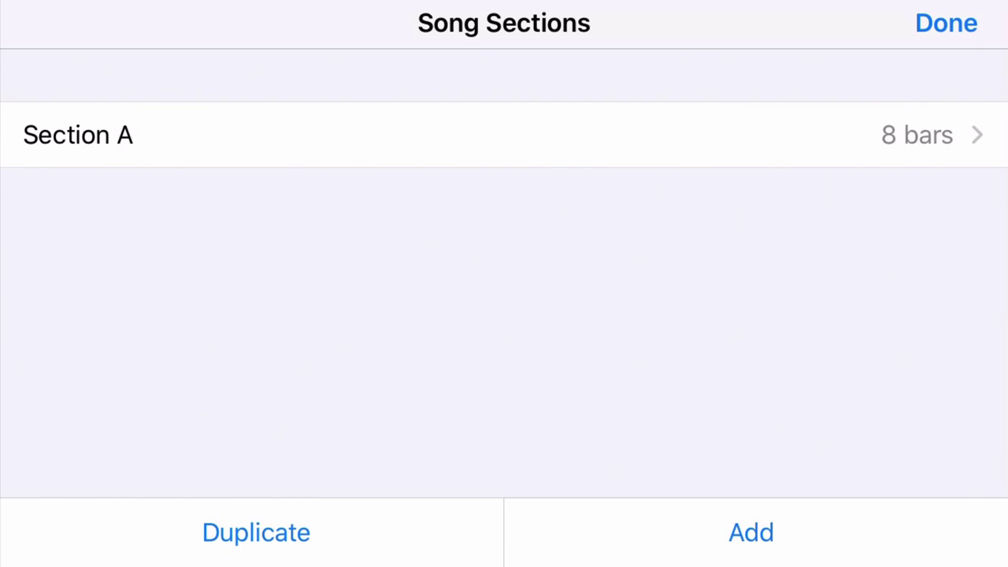
left_click(256, 532)
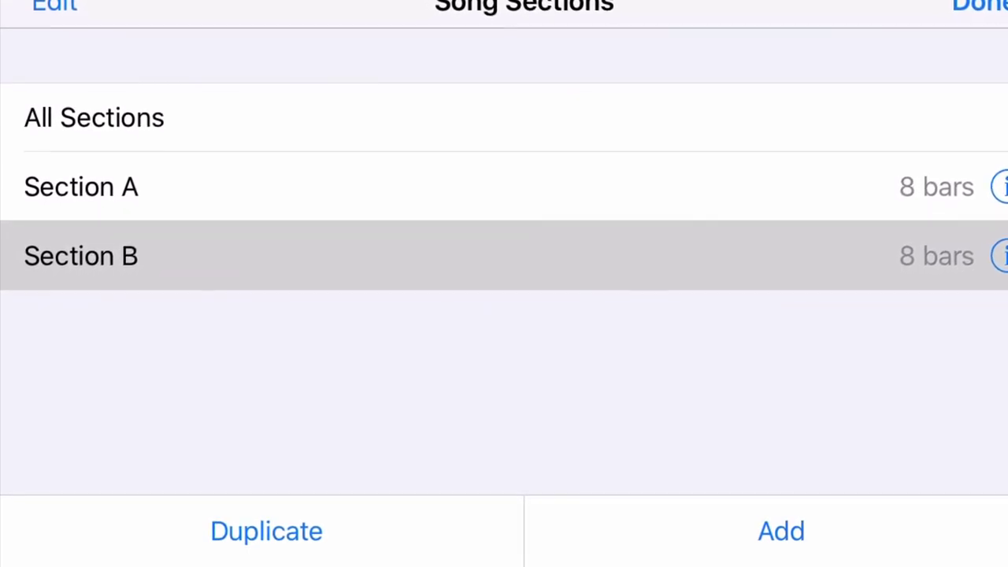
left_click(265, 532)
left_click(270, 530)
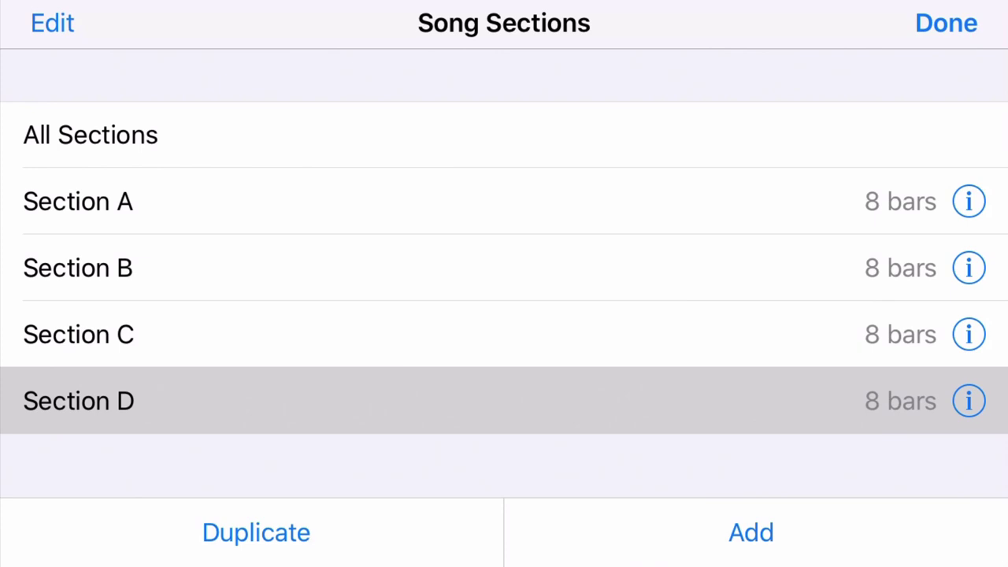
left_click(157, 134)
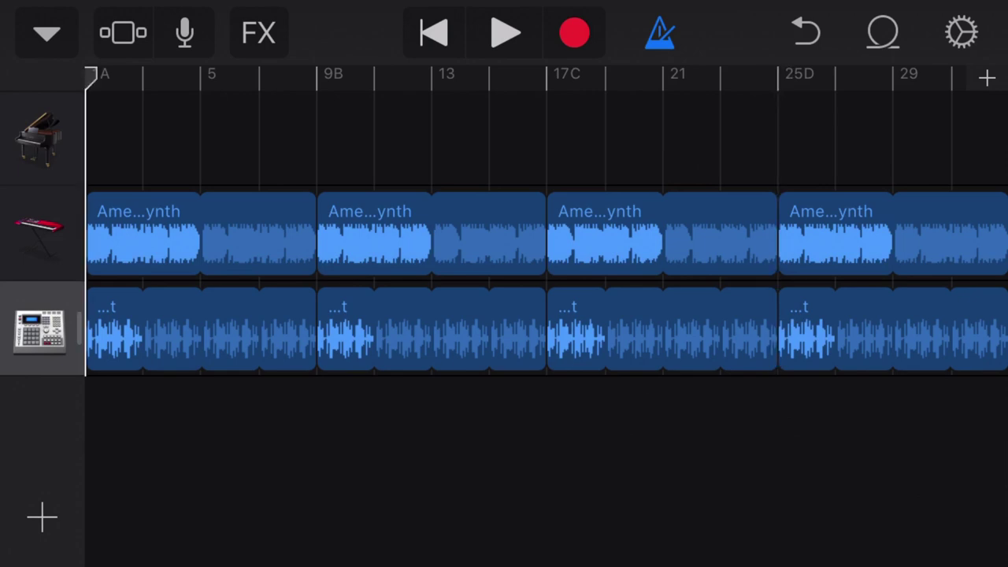
Delete the first Ghostly Dub Beat region in Section A and play the arrangement
left_click_drag(91, 76, 203, 76)
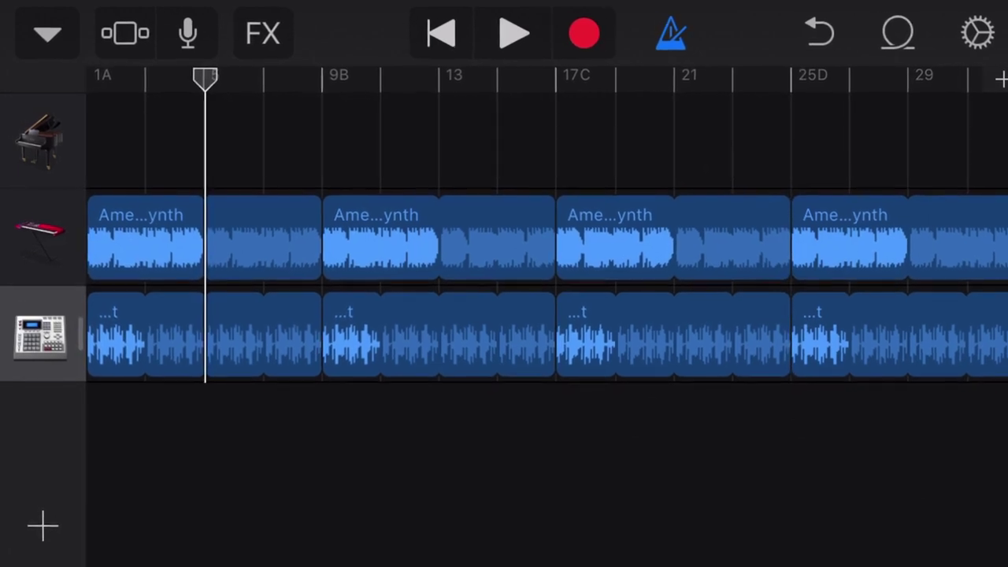
left_click(201, 339)
left_click(201, 339)
left_click(289, 247)
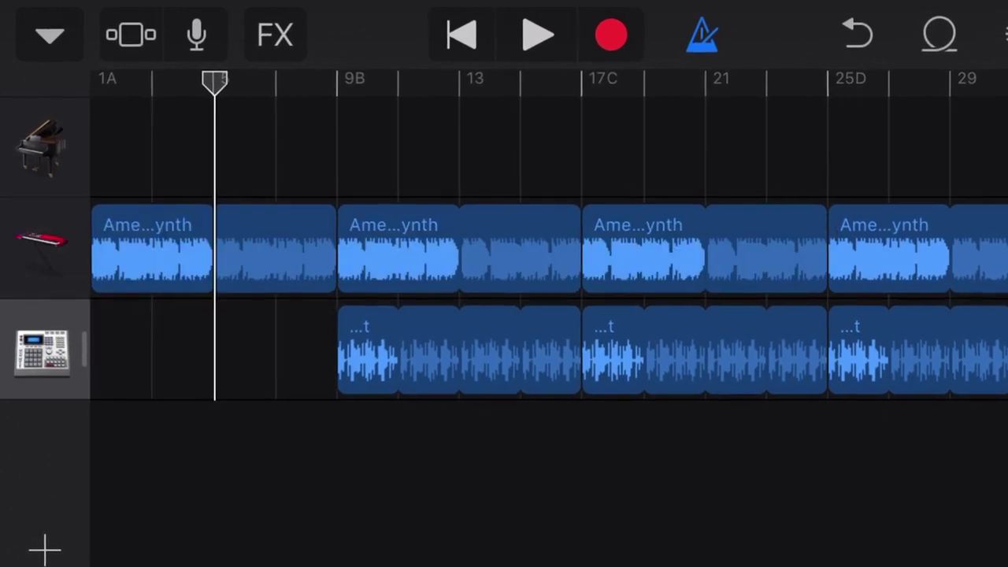
key("space")
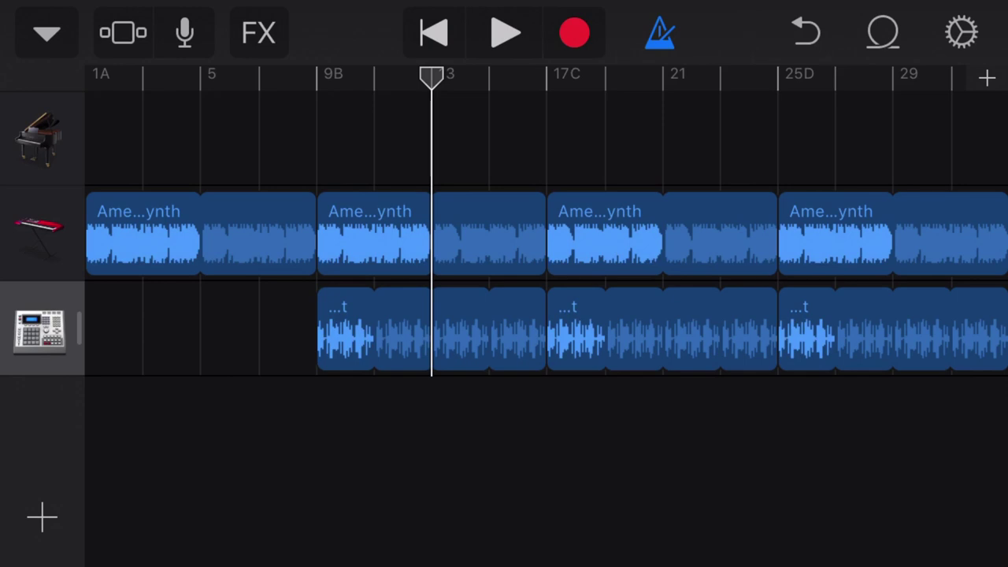
Save the song to My Songs, select My Song 5, and open the Move sheet
left_click(47, 33)
left_click(93, 119)
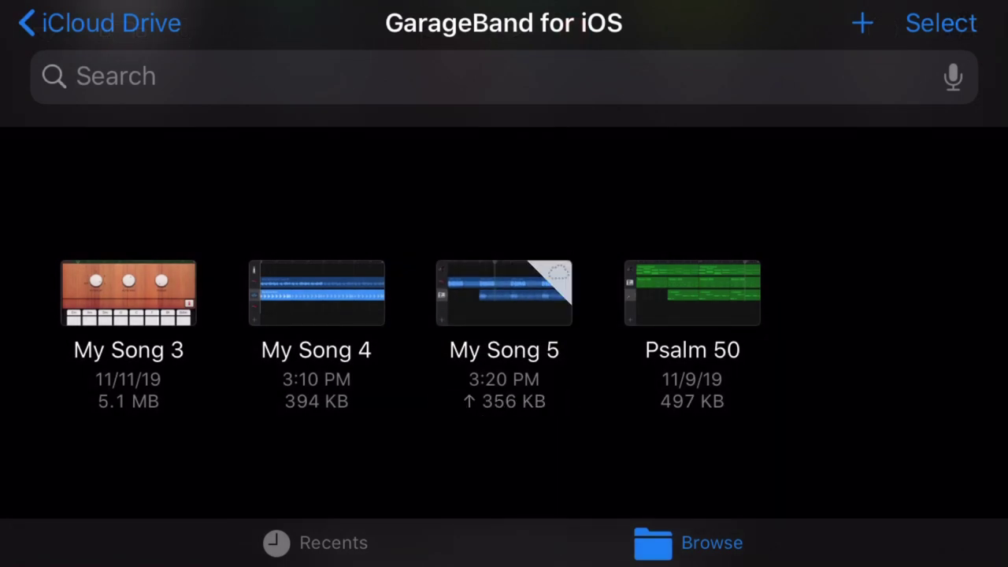
left_click(941, 23)
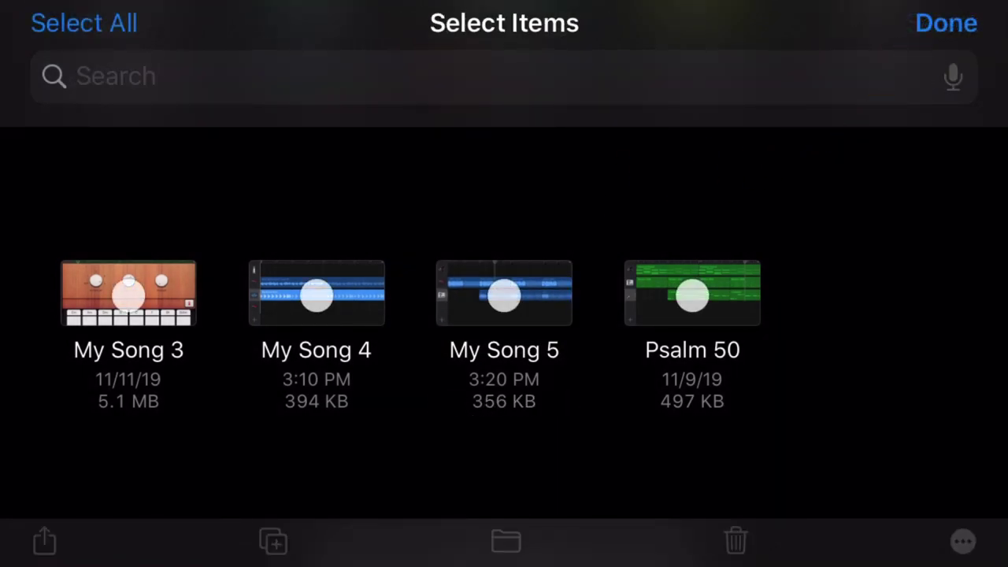
left_click(504, 295)
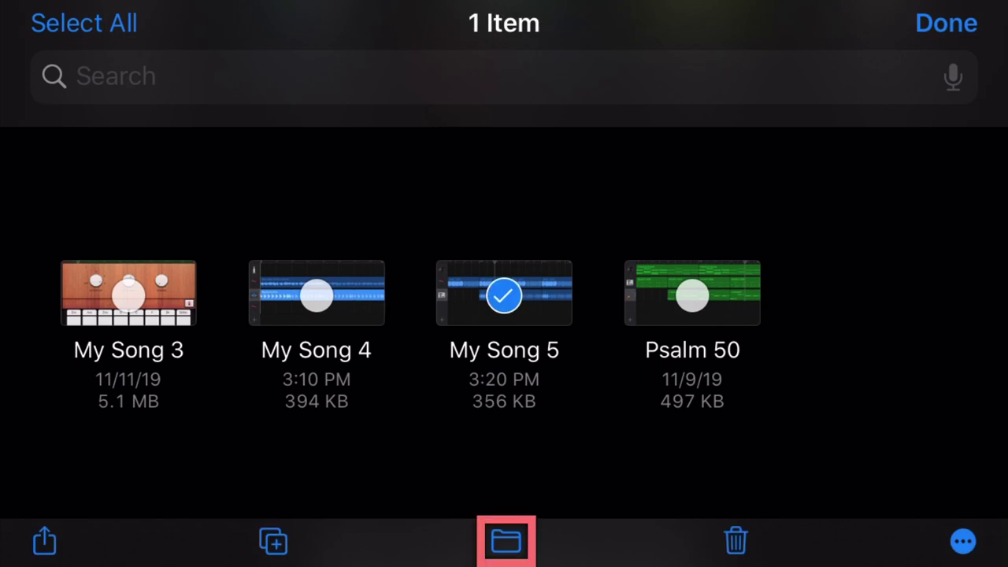
left_click(506, 541)
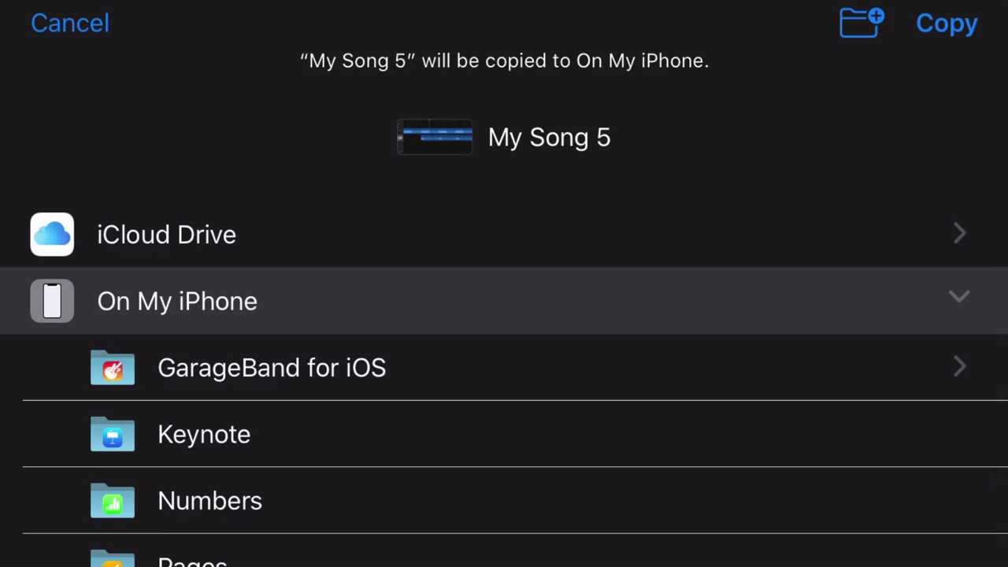
scroll(504, 355, "down", 2)
scroll(504, 354, "up", 2)
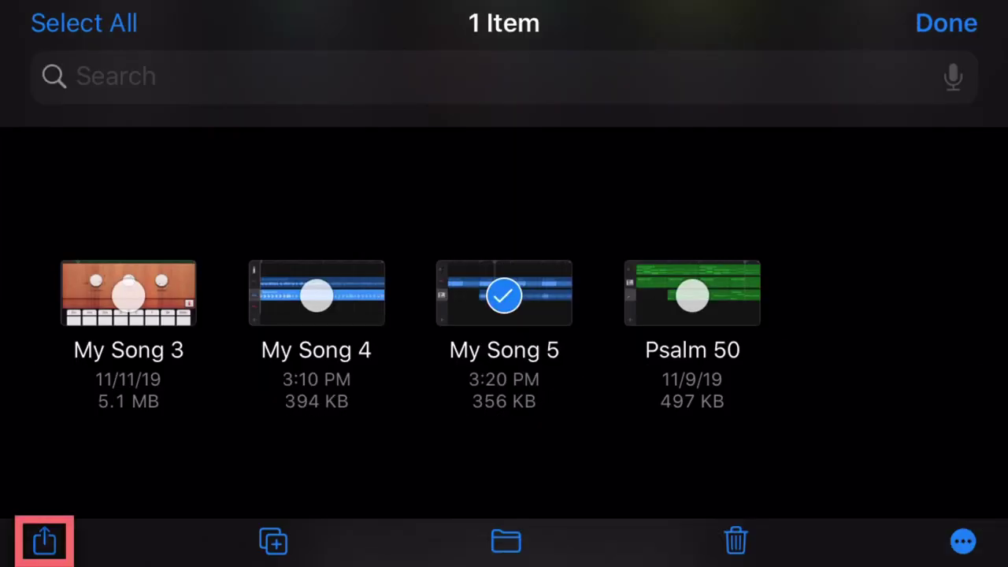
Share My Song 5 as a High Quality audio song and open the share destinations
left_click(44, 540)
left_click(196, 252)
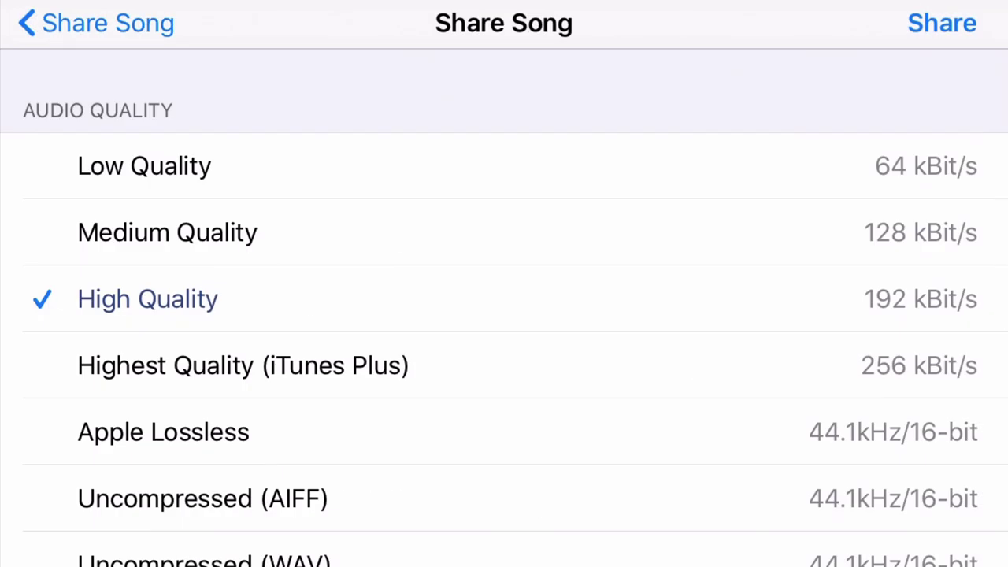
scroll(504, 315, "down", 3)
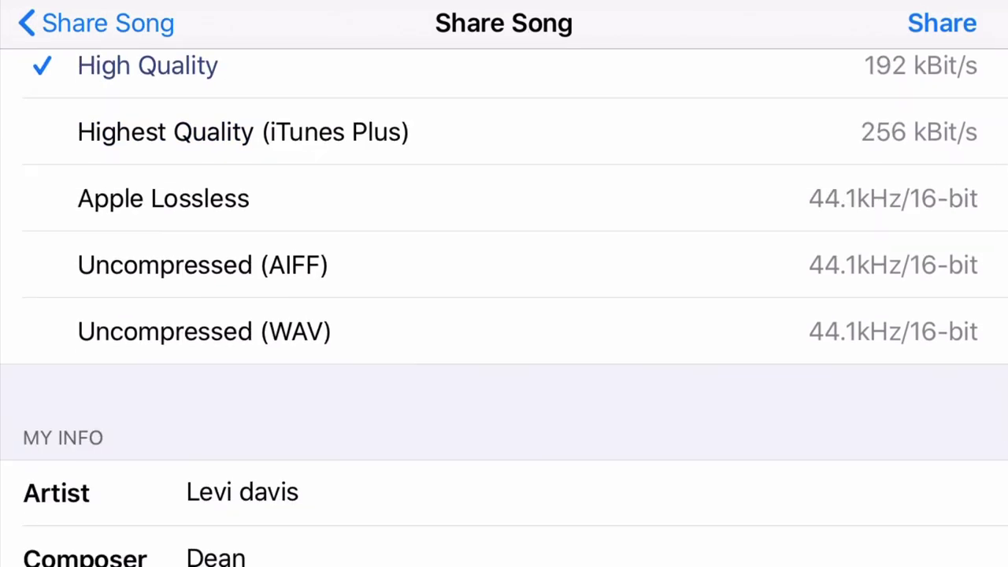
scroll(504, 315, "down", 5)
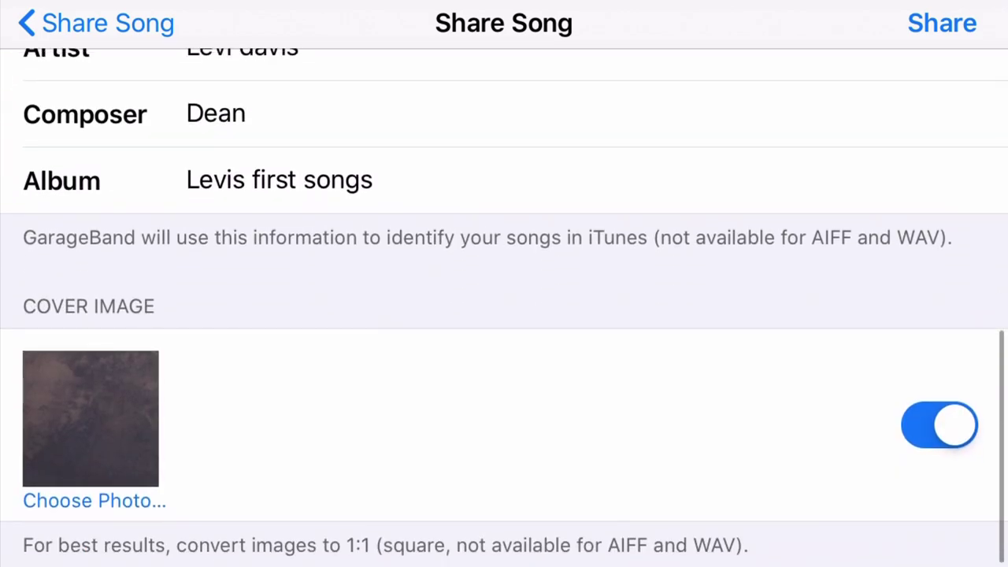
scroll(504, 315, "up", 2)
left_click(942, 23)
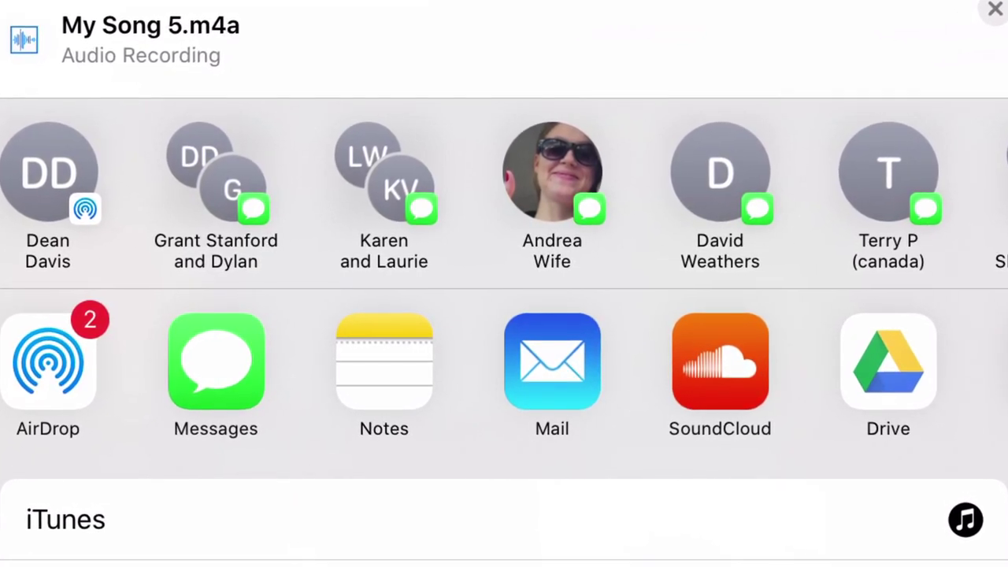
scroll(504, 362, "right", 5)
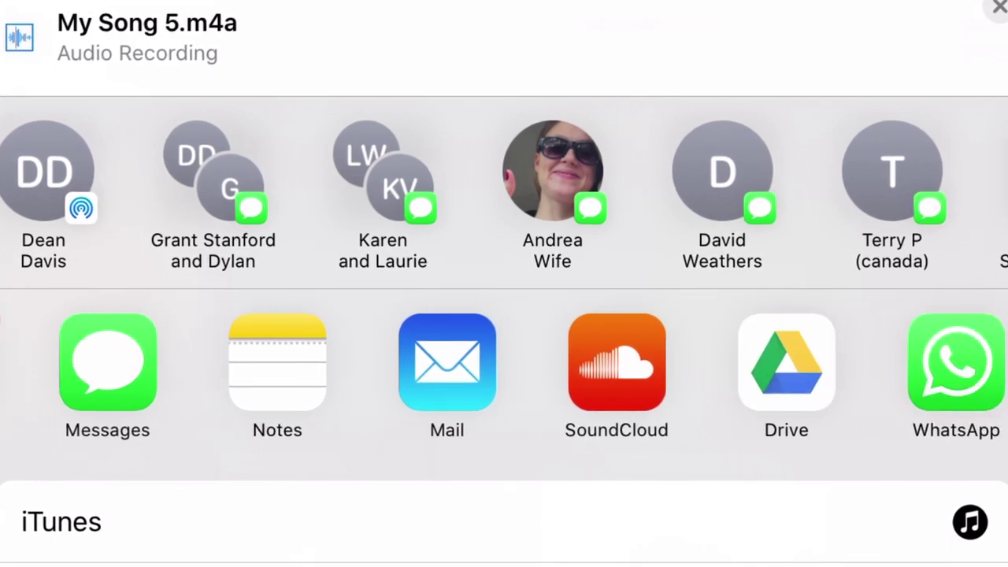
scroll(504, 362, "left", 5)
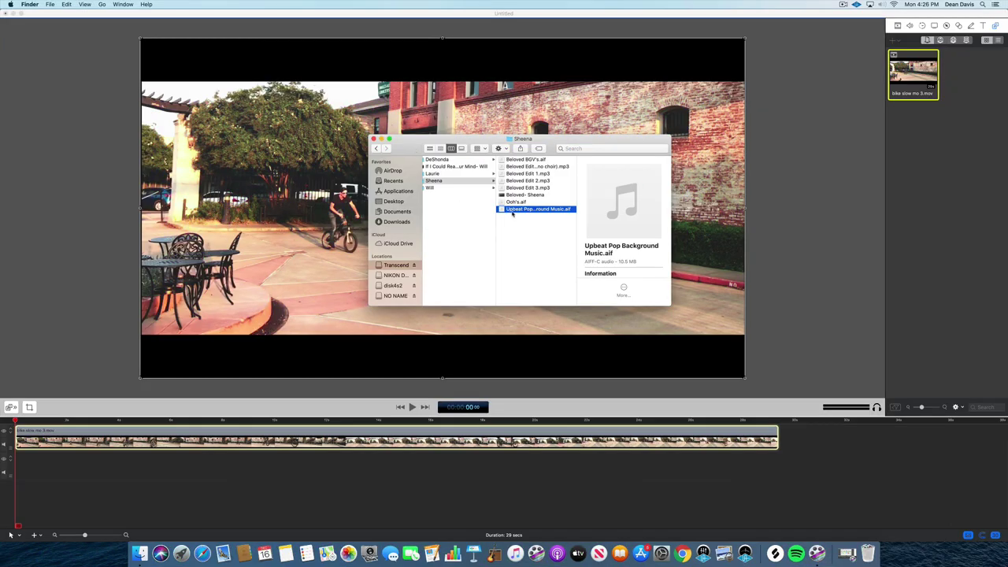
Drag Upbeat Pop Background Music.aif from Finder onto the timeline beneath the bike clip
left_click_drag(513, 211, 145, 472)
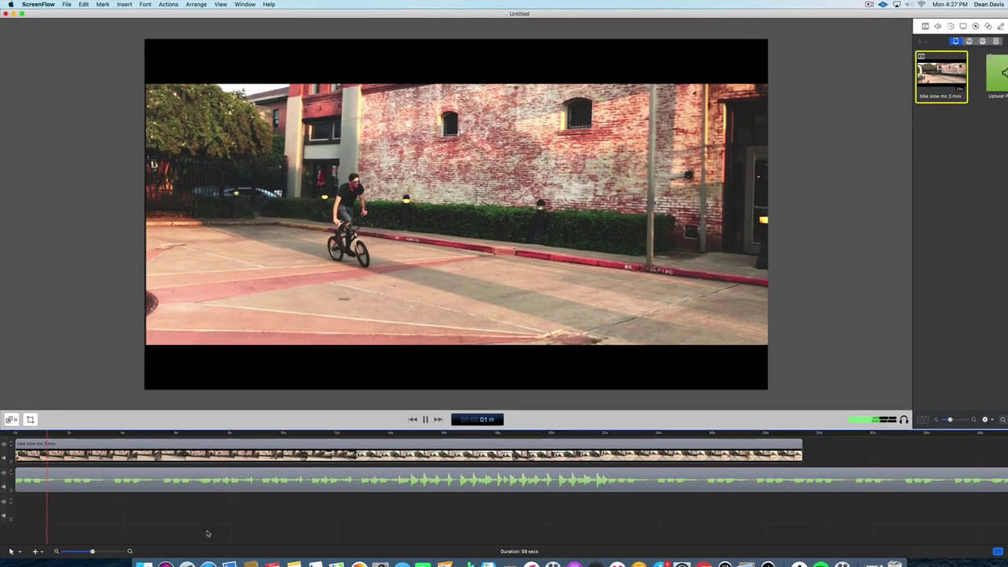